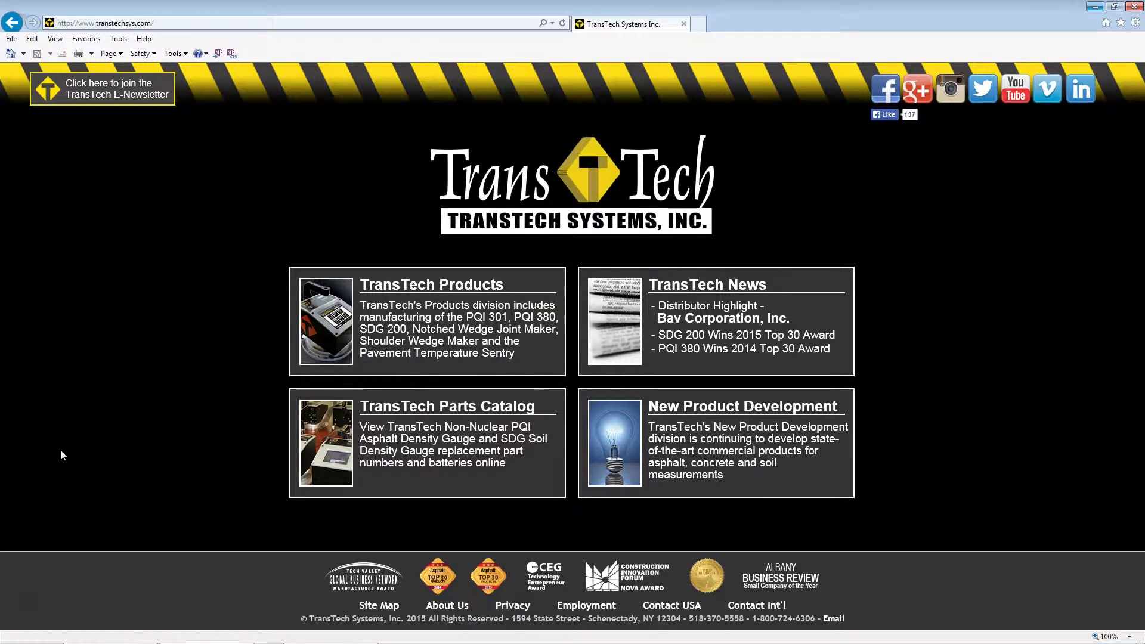
# Navigate Internet Explorer to the TransTech Products SDG 200 product page
pyautogui.click(91, 434)
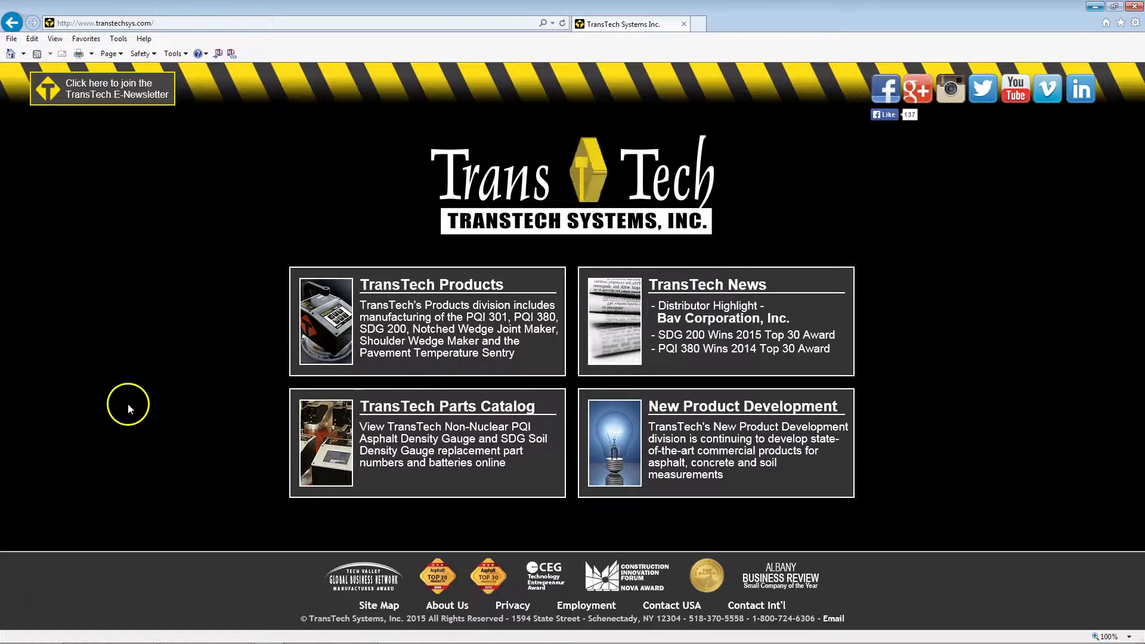
pyautogui.click(126, 23)
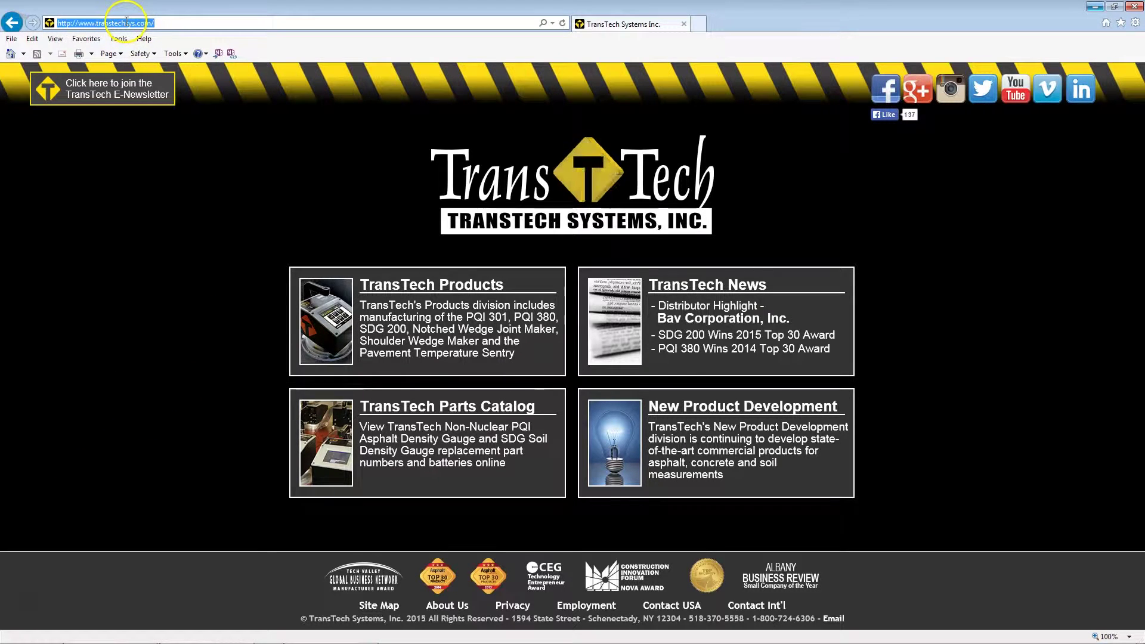
pyautogui.click(435, 331)
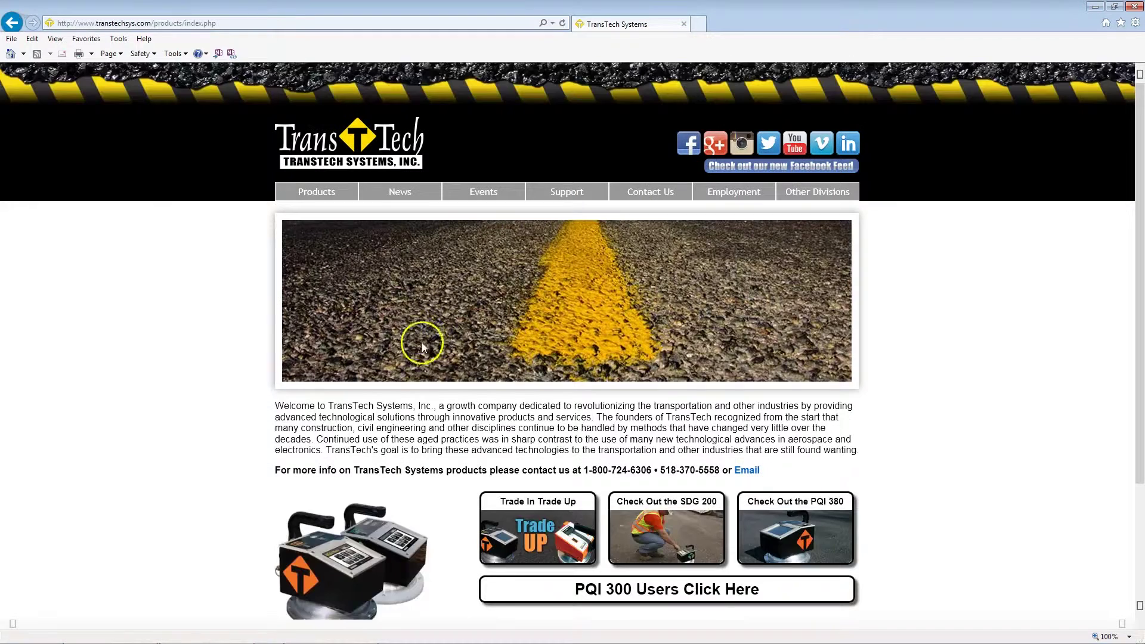
pyautogui.click(318, 194)
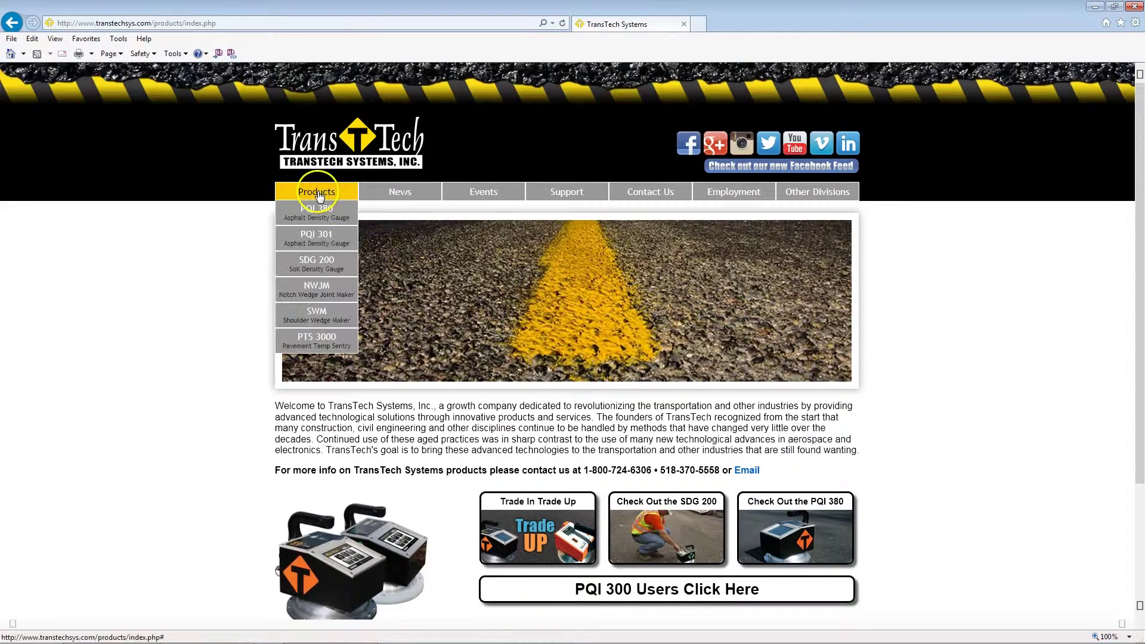
pyautogui.click(322, 271)
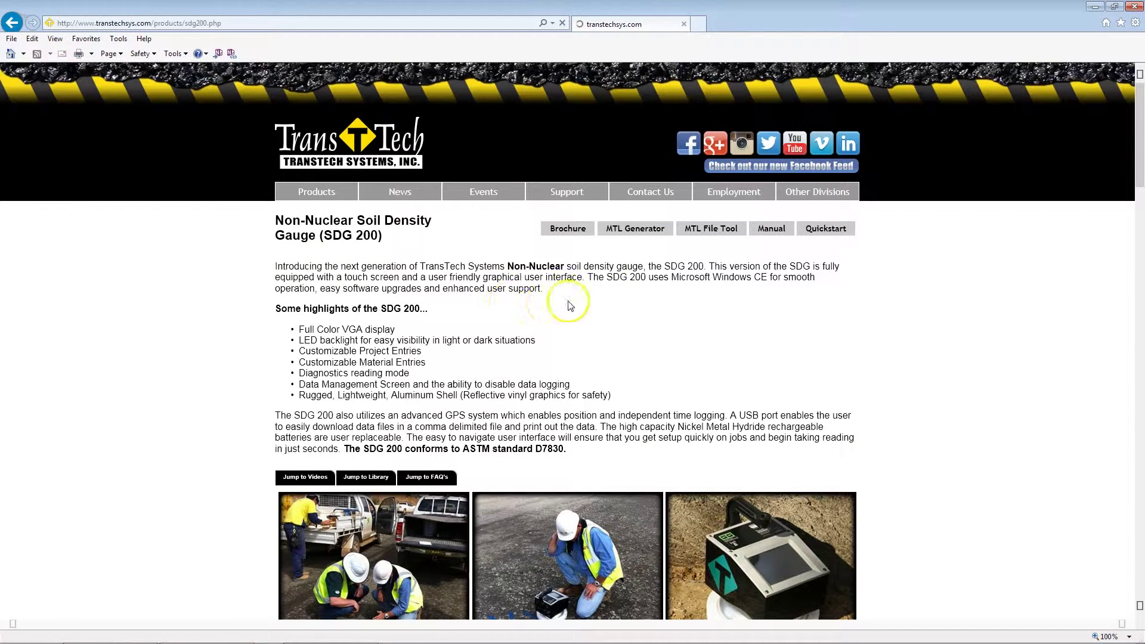
# Download the MTL Generator spreadsheet and save it to the Desktop
pyautogui.moveTo(638, 233)
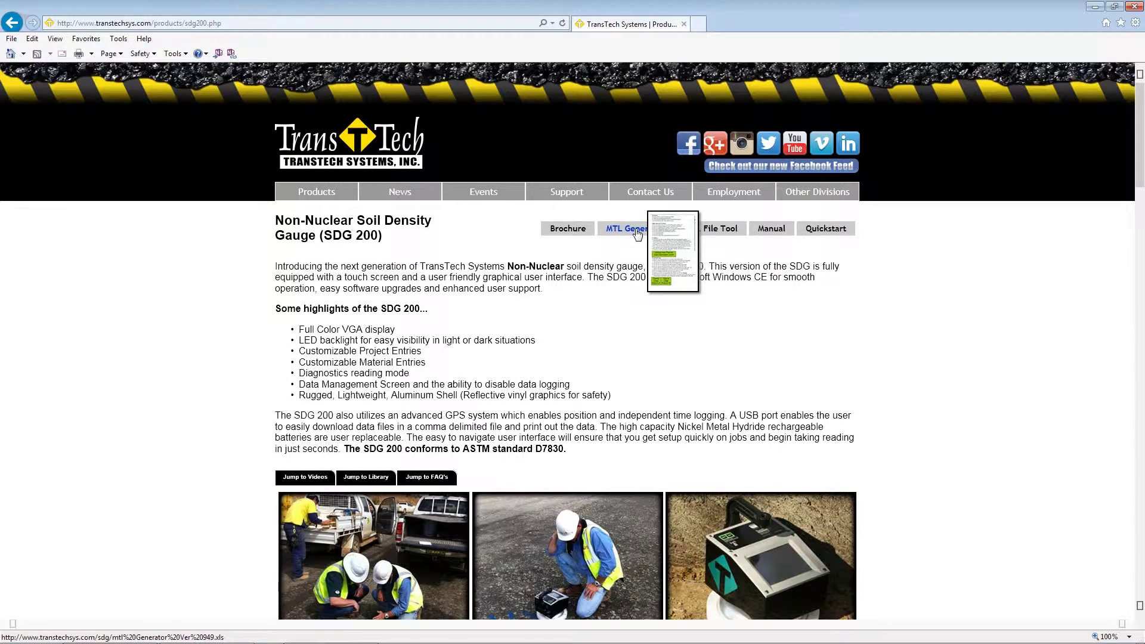
pyautogui.click(637, 233)
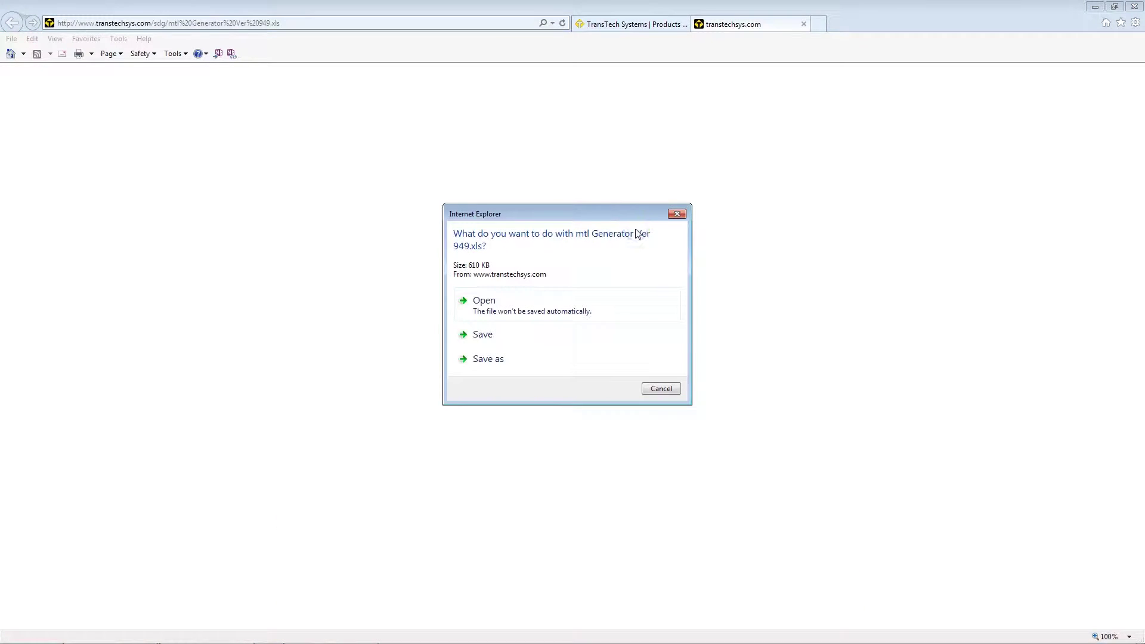
pyautogui.click(494, 360)
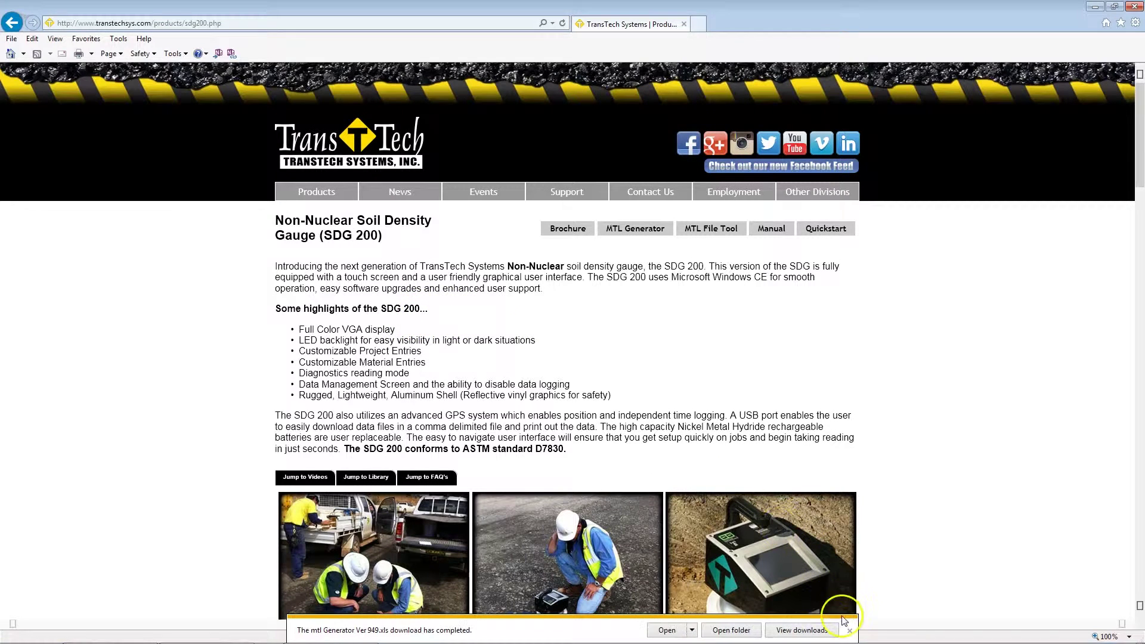
# Close the browser, move mtl Generator Ver 949.xls to the desktop centre, and open it in Excel
pyautogui.click(849, 630)
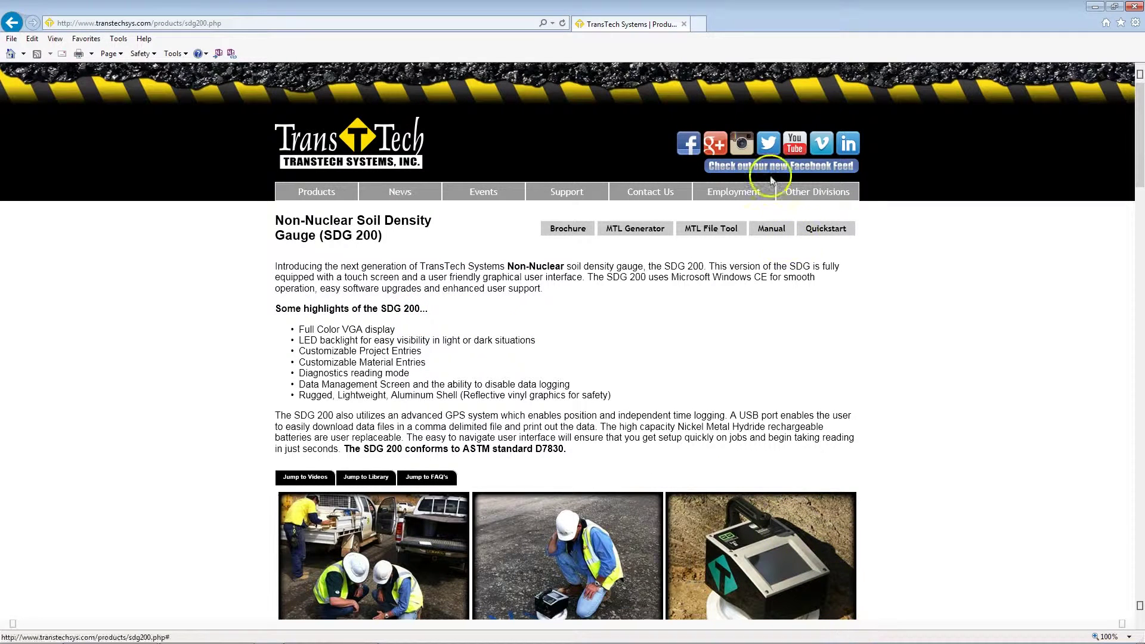
pyautogui.click(684, 24)
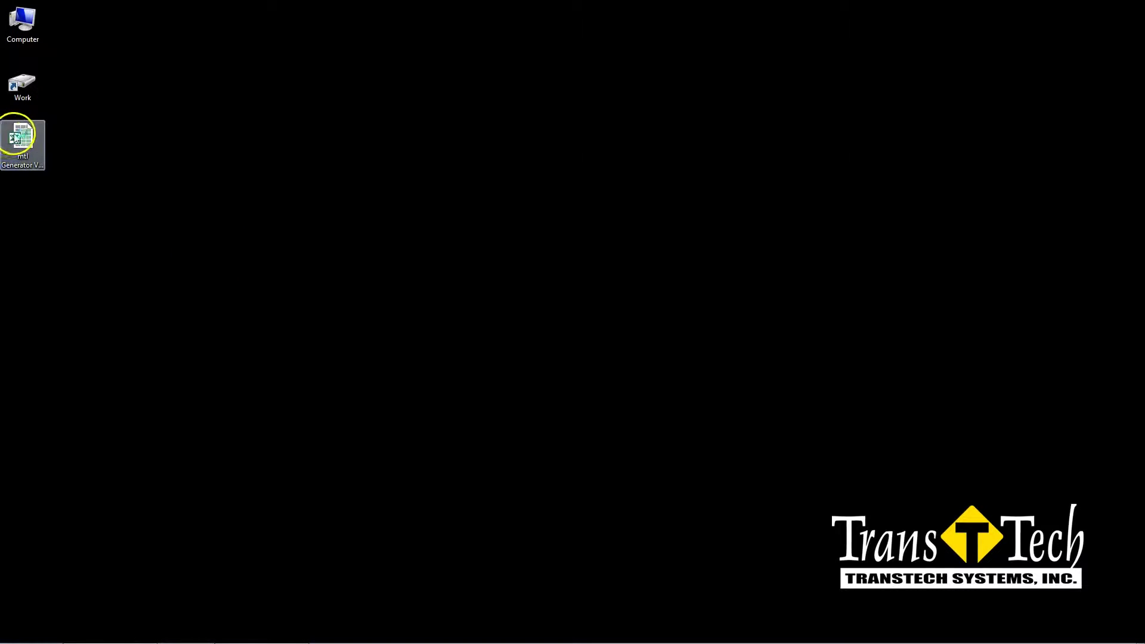
pyautogui.moveTo(18, 137); pyautogui.dragTo(434, 197)
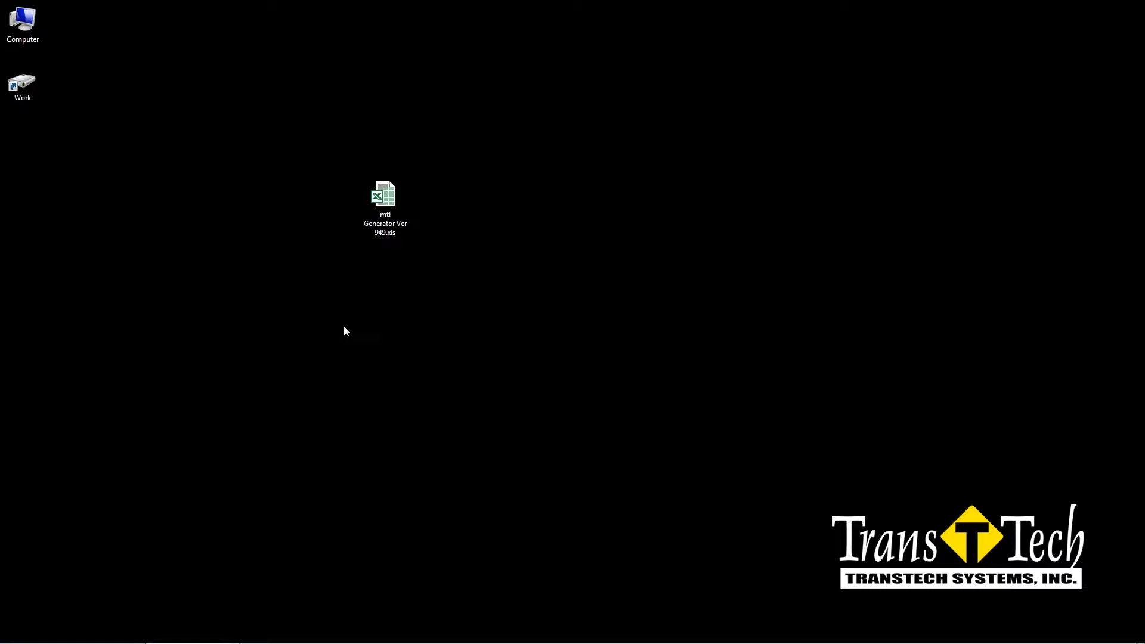
pyautogui.click(378, 217)
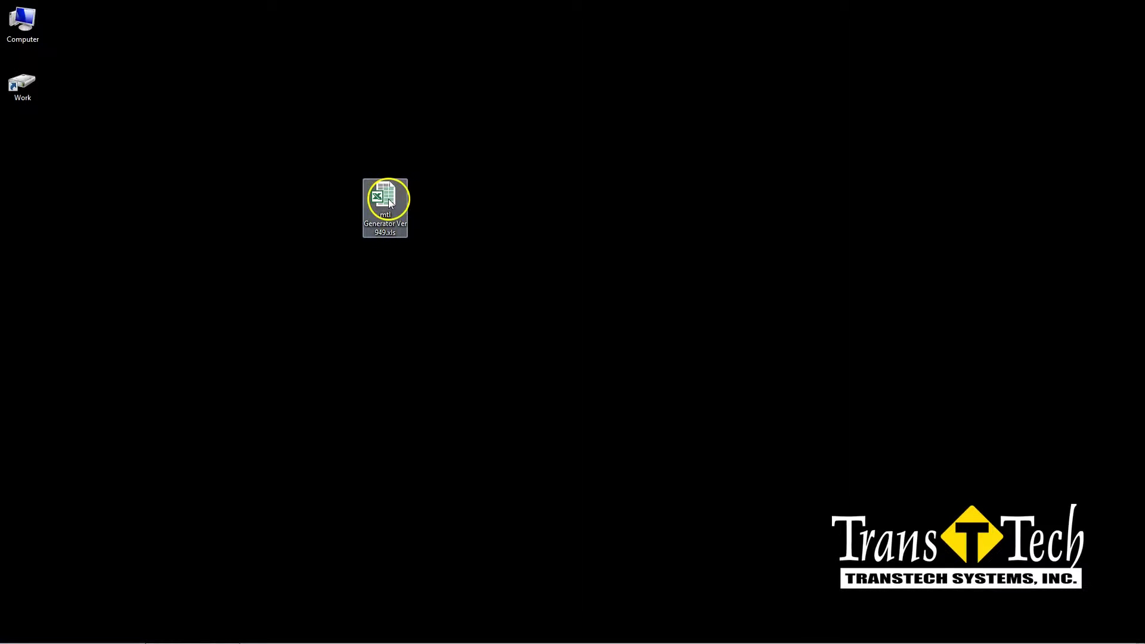
pyautogui.doubleClick(388, 198)
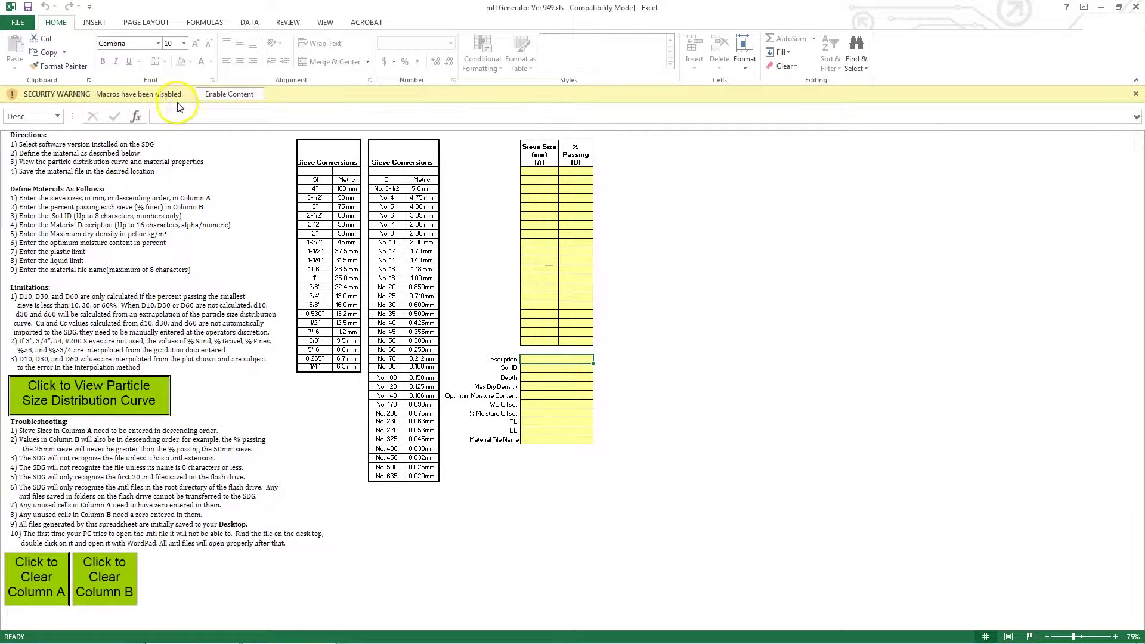
pyautogui.click(237, 95)
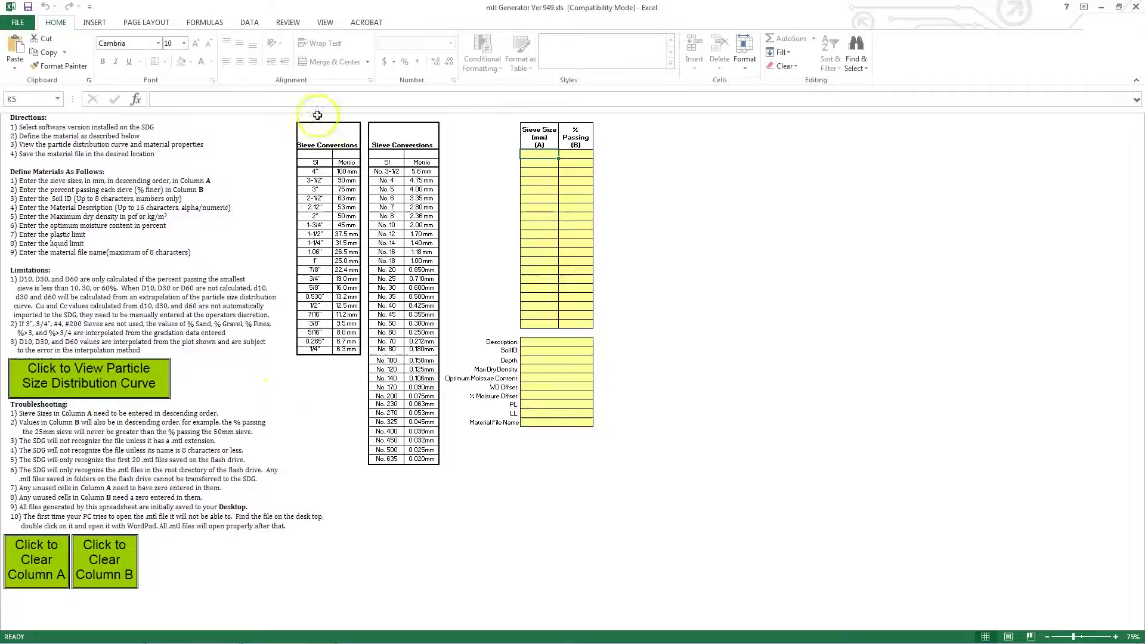
# Enter the first five sieve rows: 75/100, 50/97.7, 19/83.4, 9.5/75.9, 6.3/71.3
pyautogui.click(532, 154)
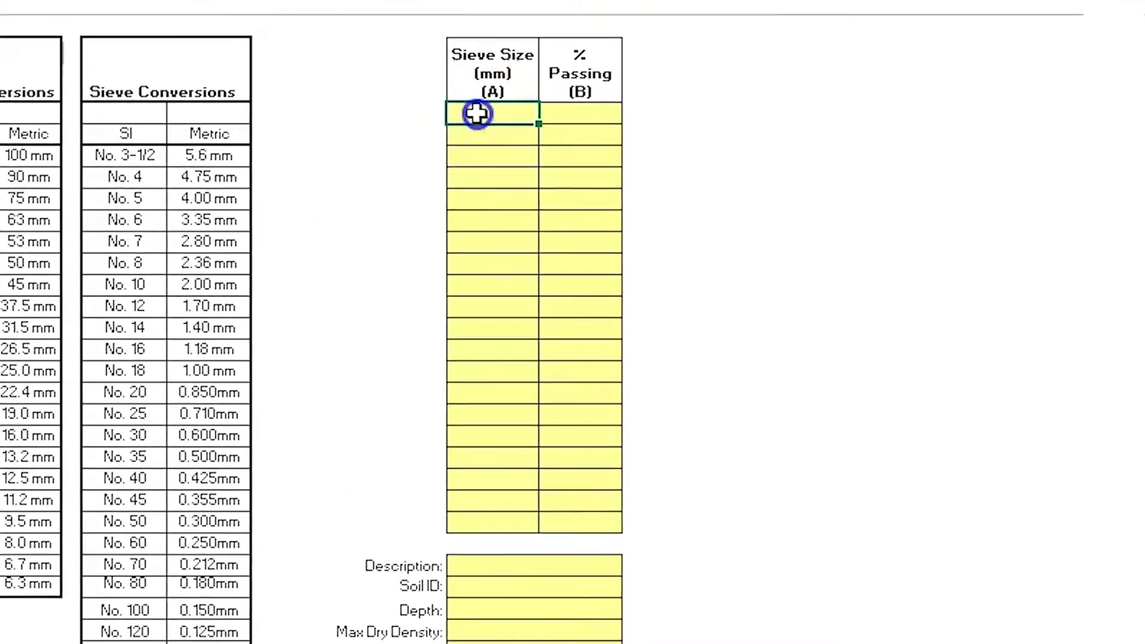
pyautogui.click(477, 112)
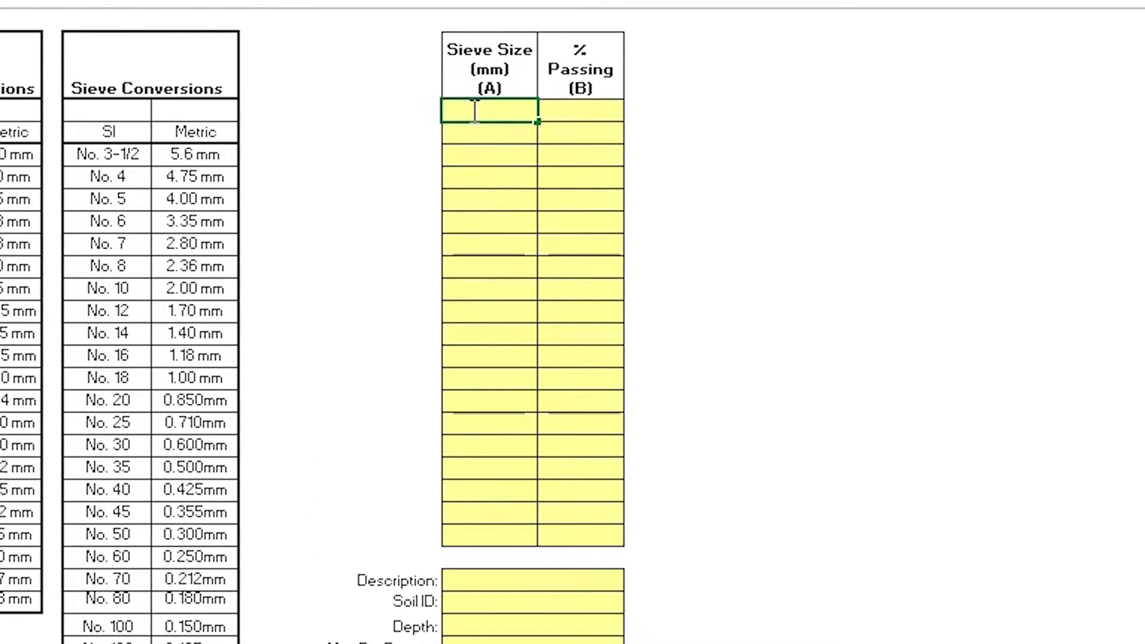
pyautogui.write('75')
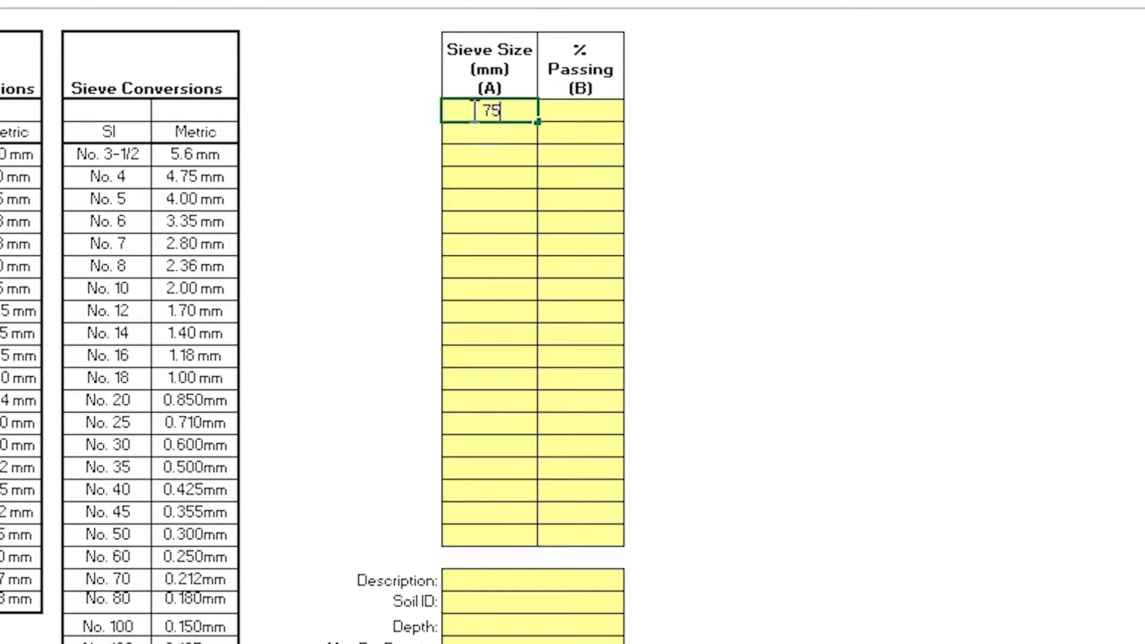
pyautogui.click(583, 110)
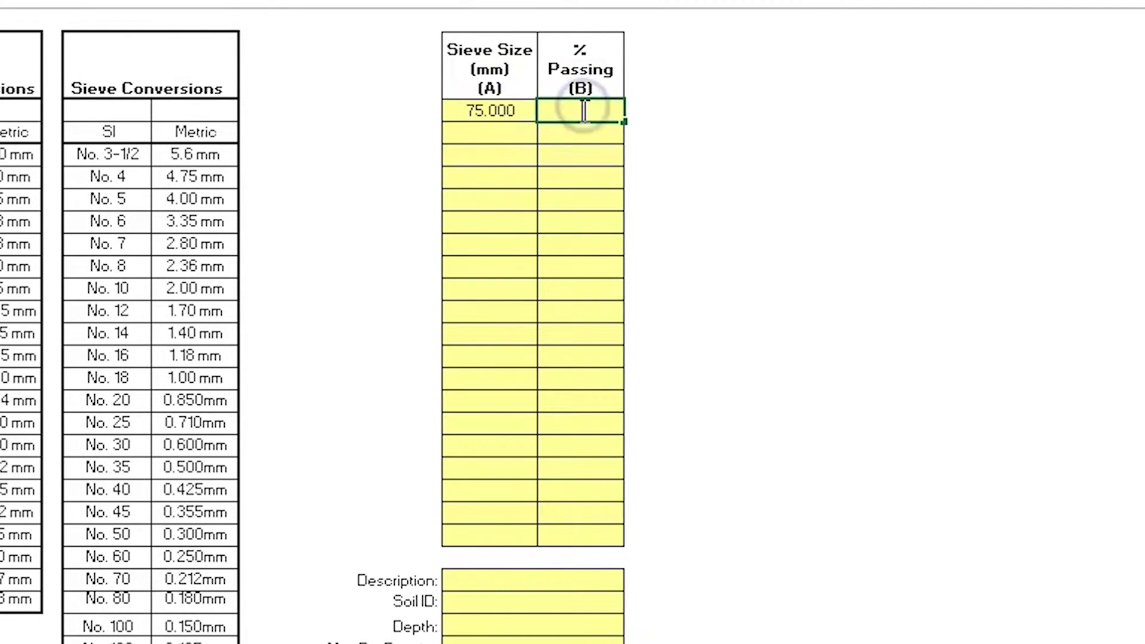
pyautogui.write('100')
pyautogui.click(551, 109)
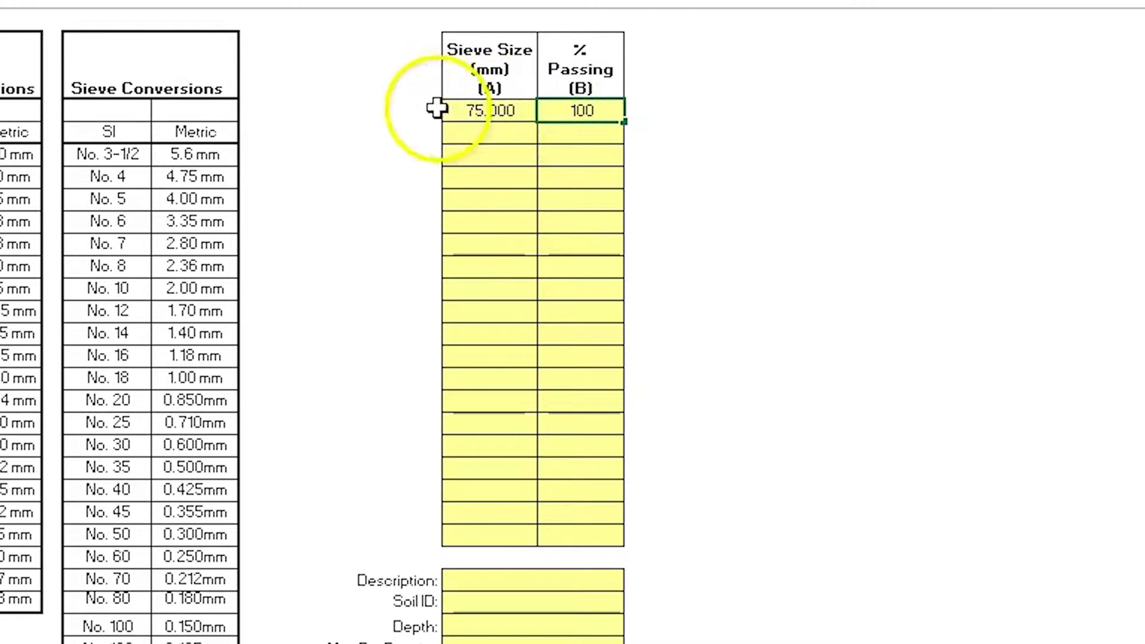
pyautogui.click(492, 133)
pyautogui.write('50')
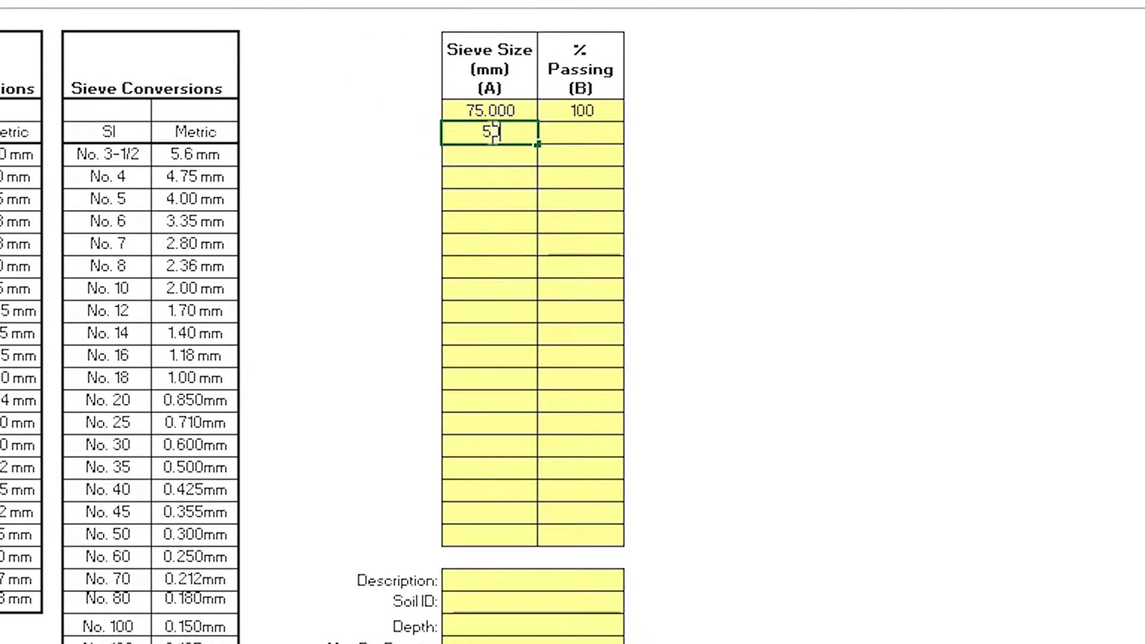
pyautogui.click(576, 132)
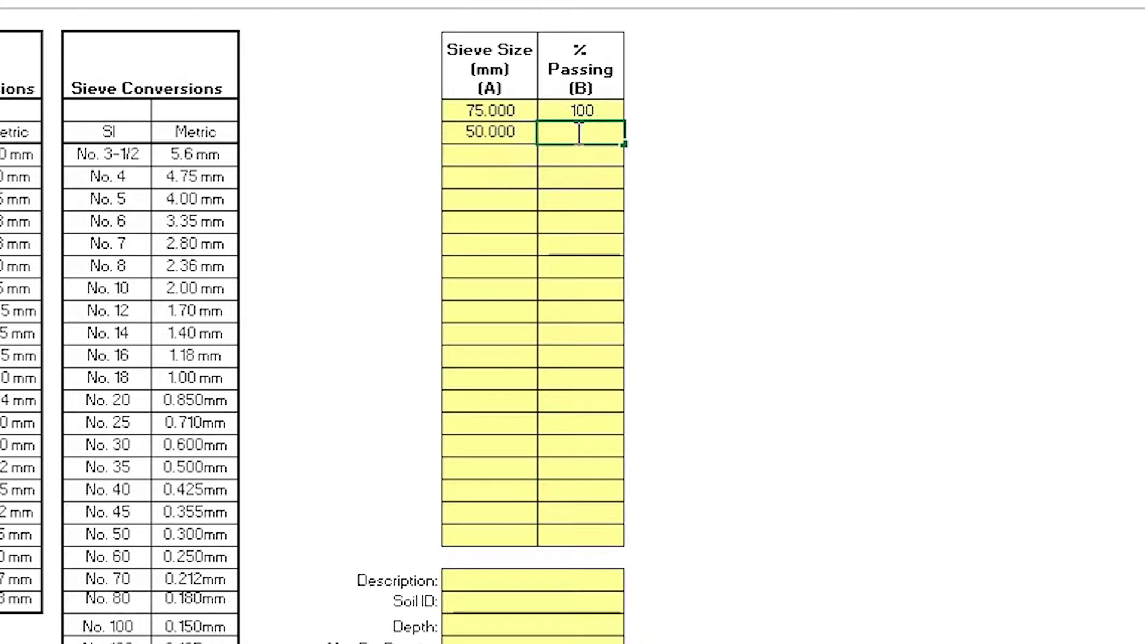
pyautogui.write('97.7')
pyautogui.click(495, 163)
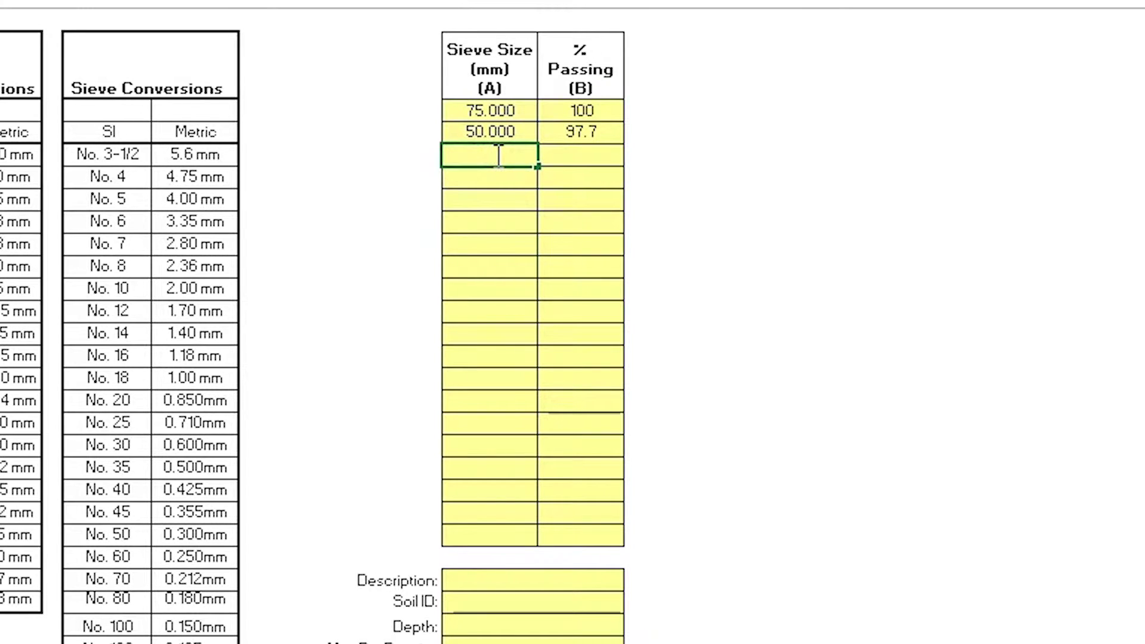
pyautogui.write('19')
pyautogui.click(570, 156)
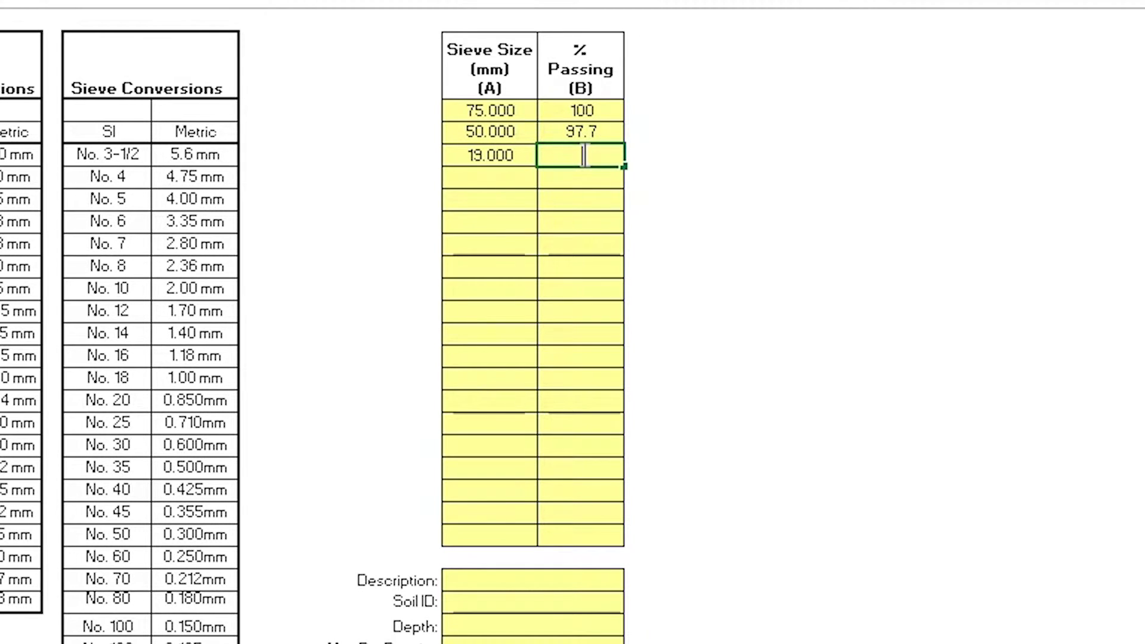
pyautogui.write('83.4')
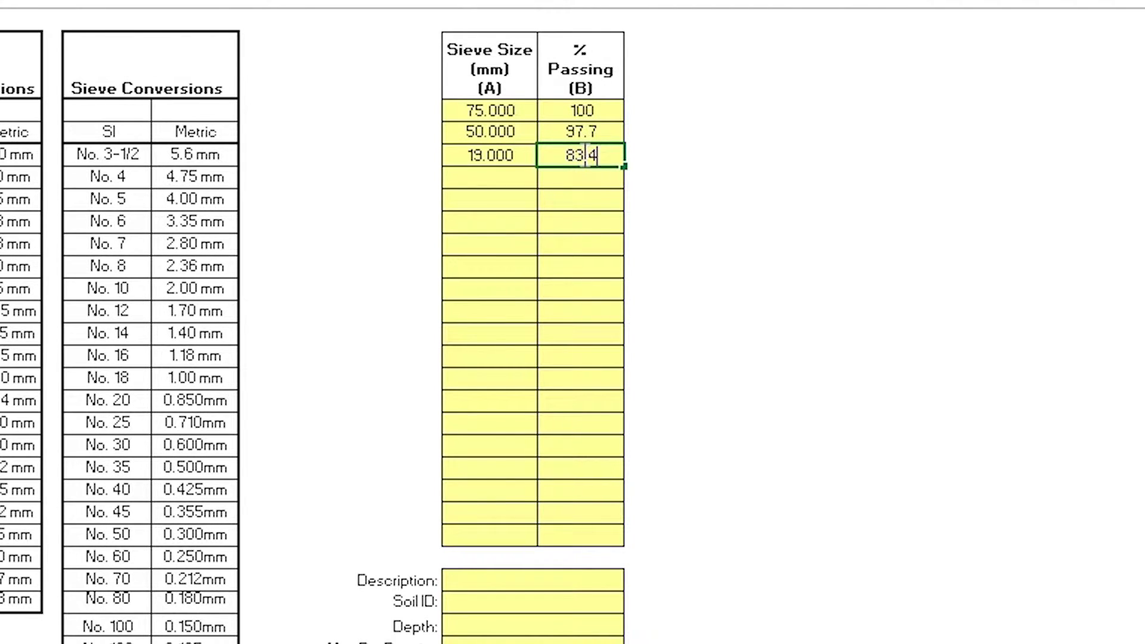
pyautogui.click(475, 179)
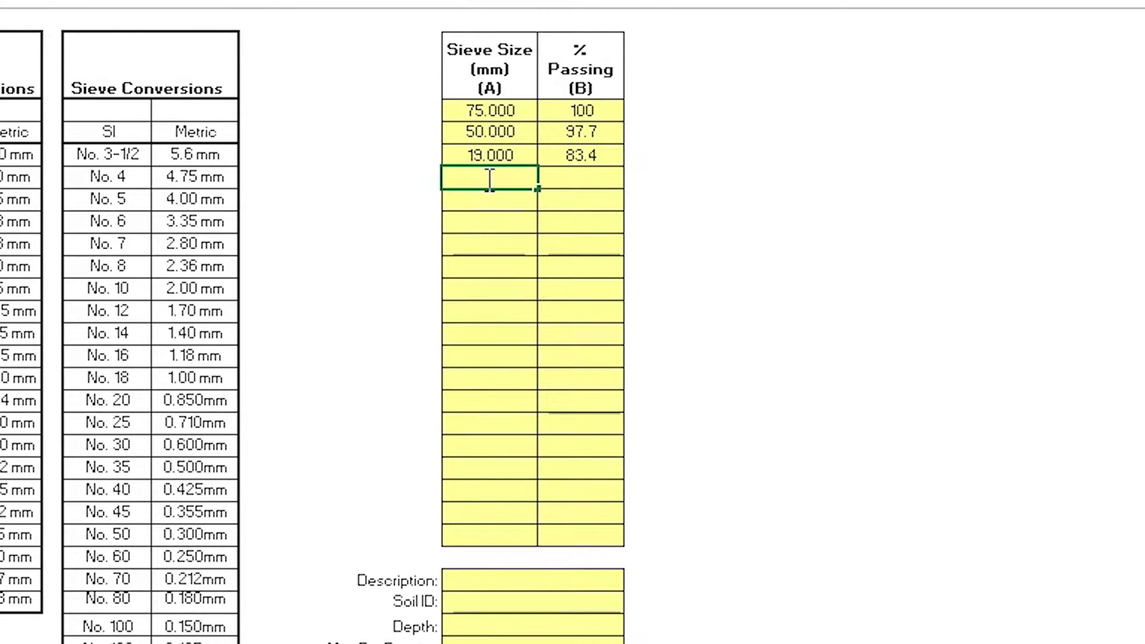
pyautogui.write('9.5')
pyautogui.click(570, 177)
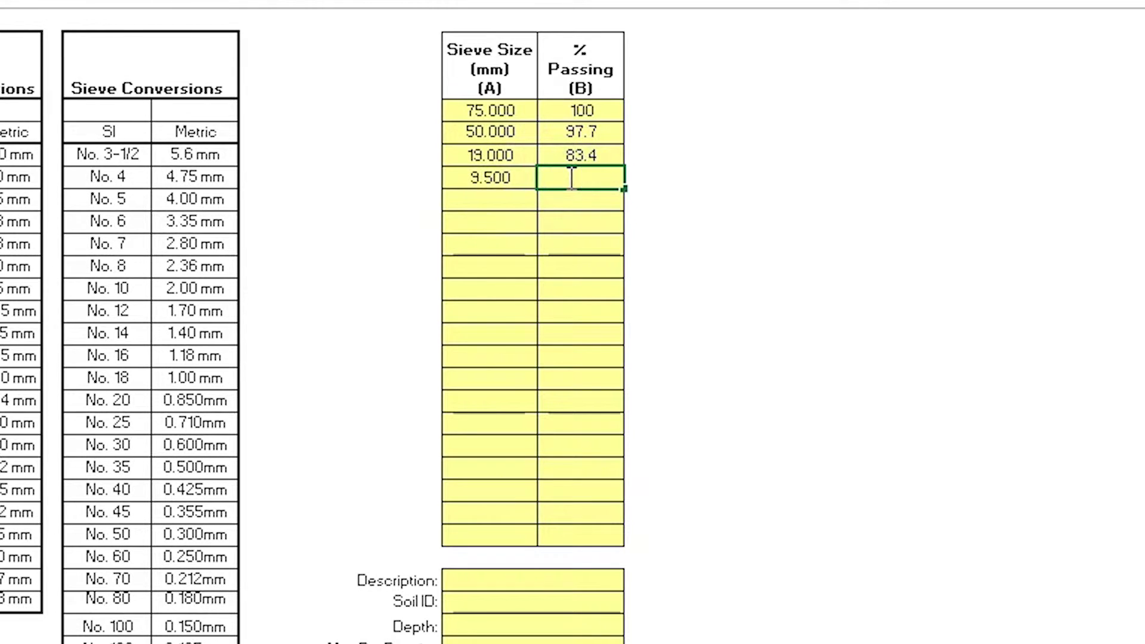
pyautogui.write('75.9')
pyautogui.click(490, 200)
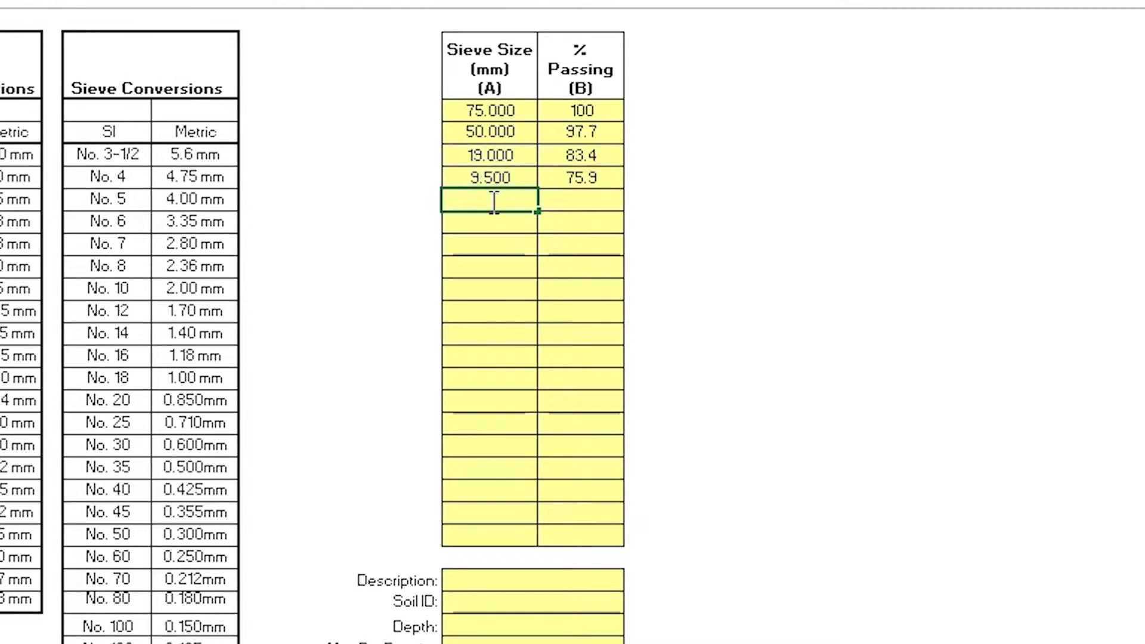
pyautogui.write('6.3')
pyautogui.click(566, 201)
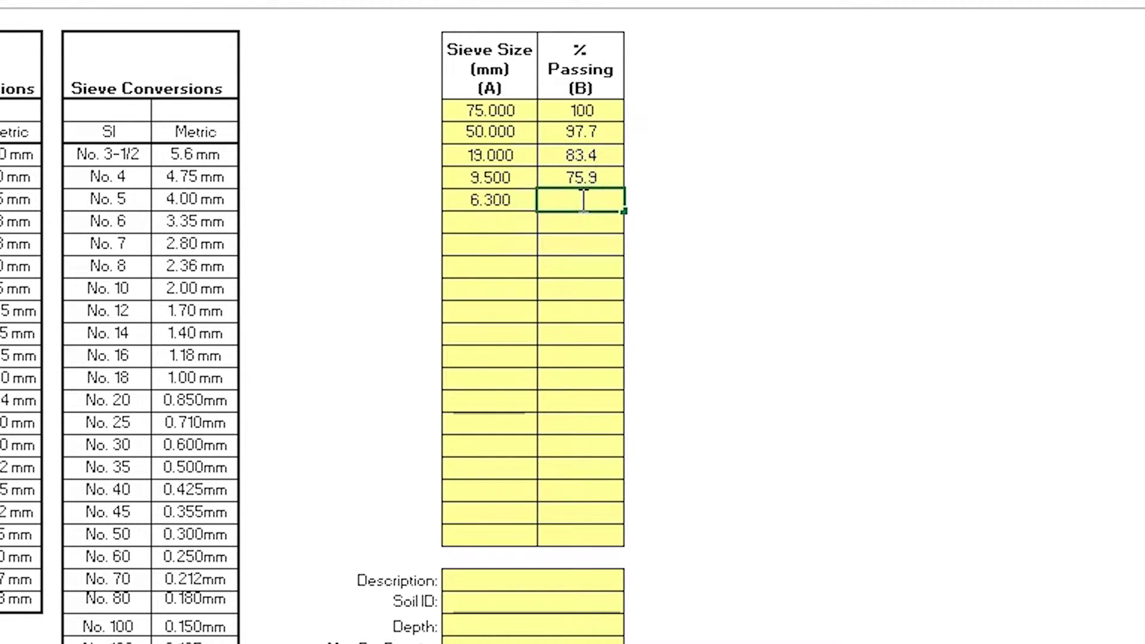
pyautogui.write('71.3')
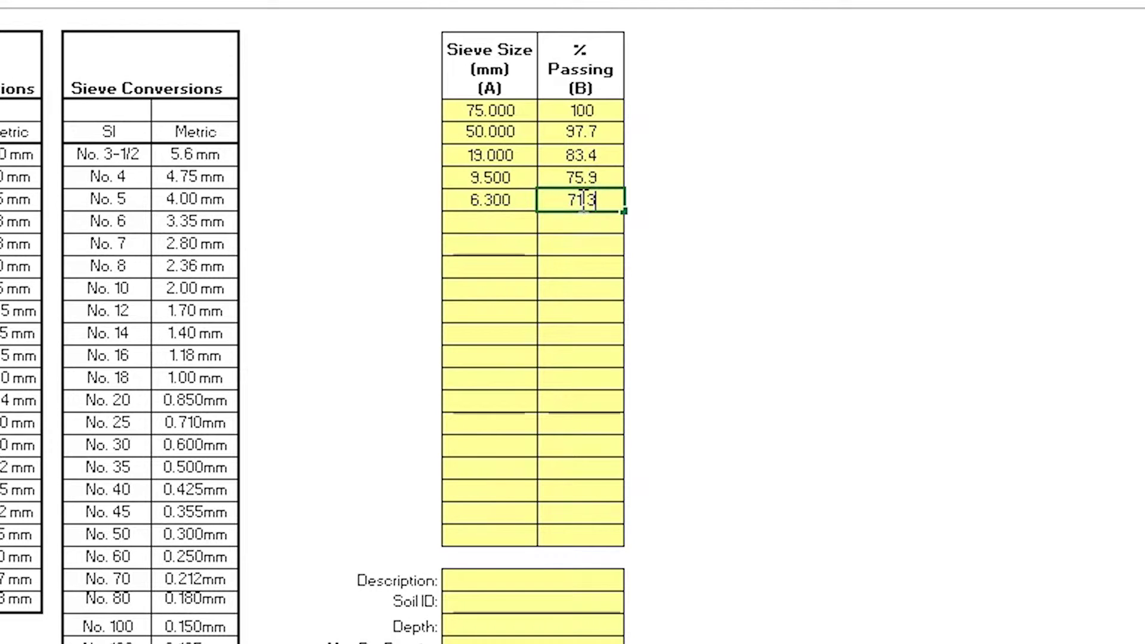
# Enter the remaining sieve rows: 4.75/68.4, 2/60.9, 0.425/29.5, 0.150/14.1, 0.075/10.5
pyautogui.click(495, 234)
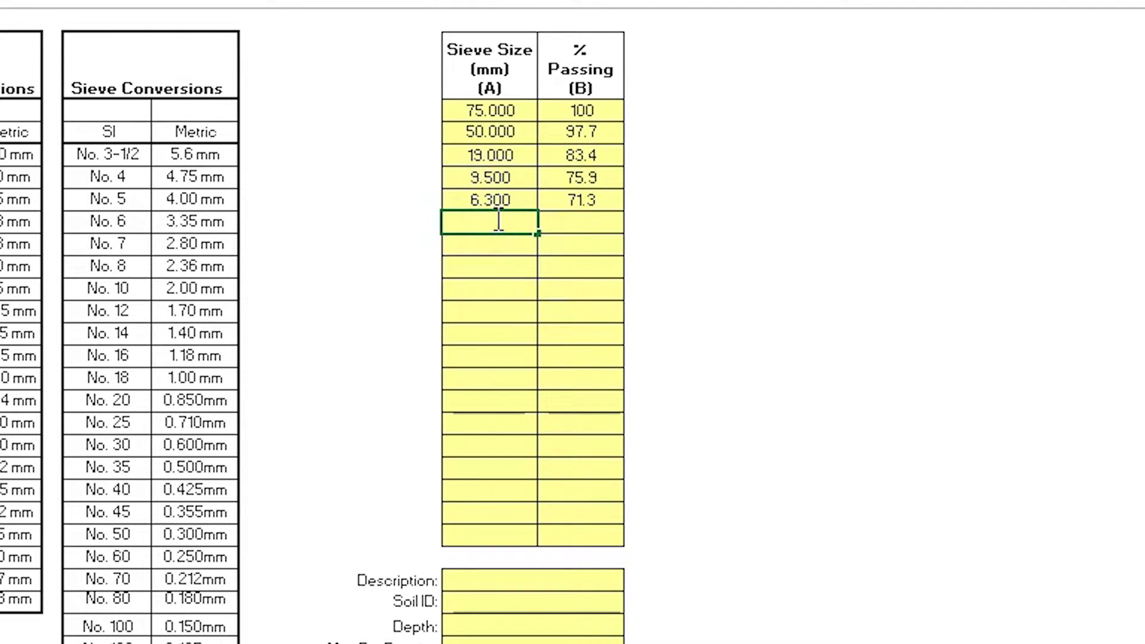
pyautogui.write('4.75')
pyautogui.click(572, 226)
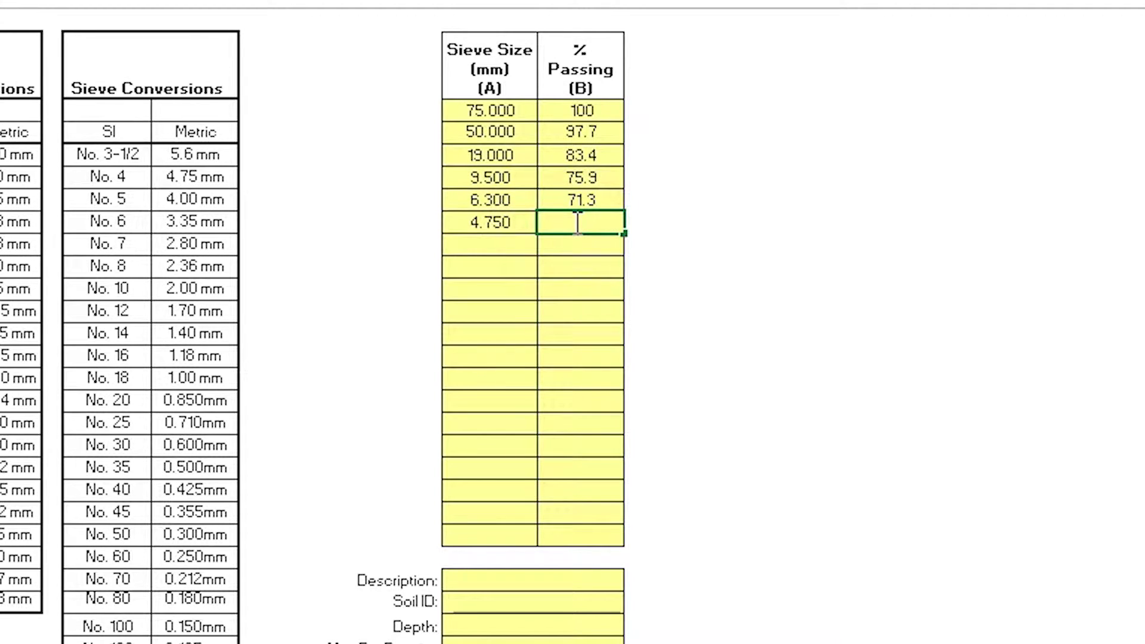
pyautogui.write('68.4')
pyautogui.click(488, 243)
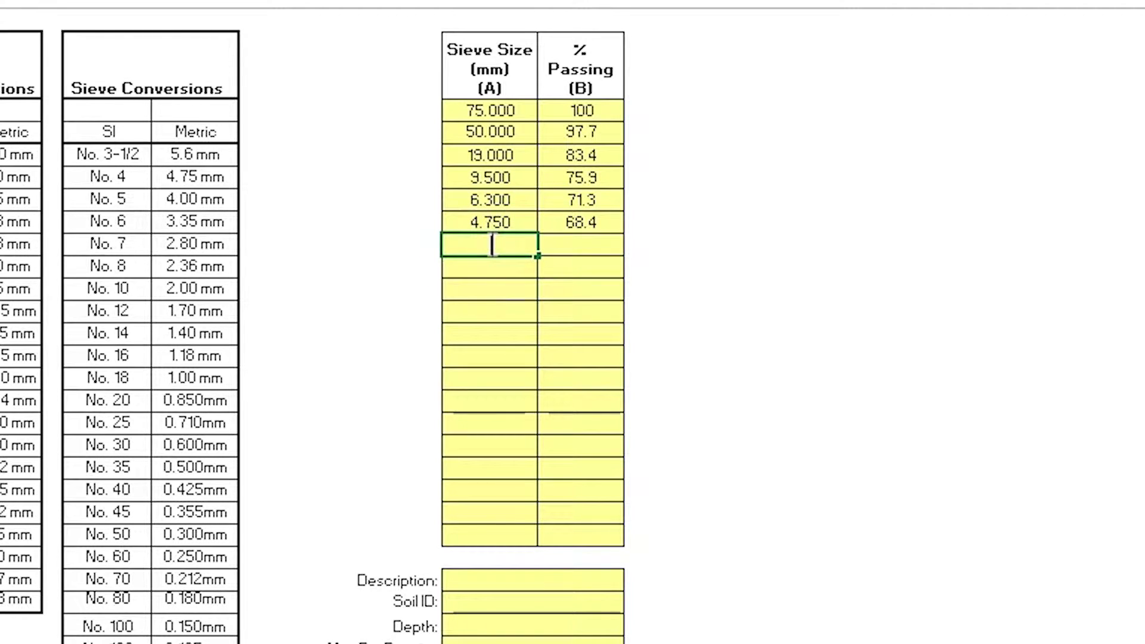
pyautogui.write('2')
pyautogui.click(593, 242)
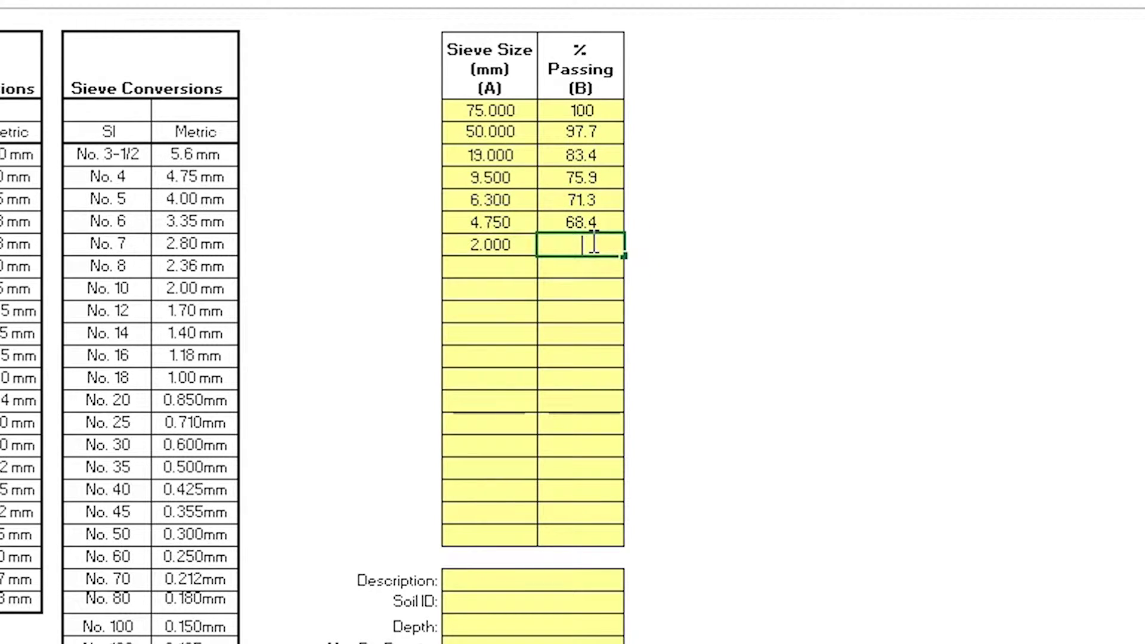
pyautogui.write('60.9')
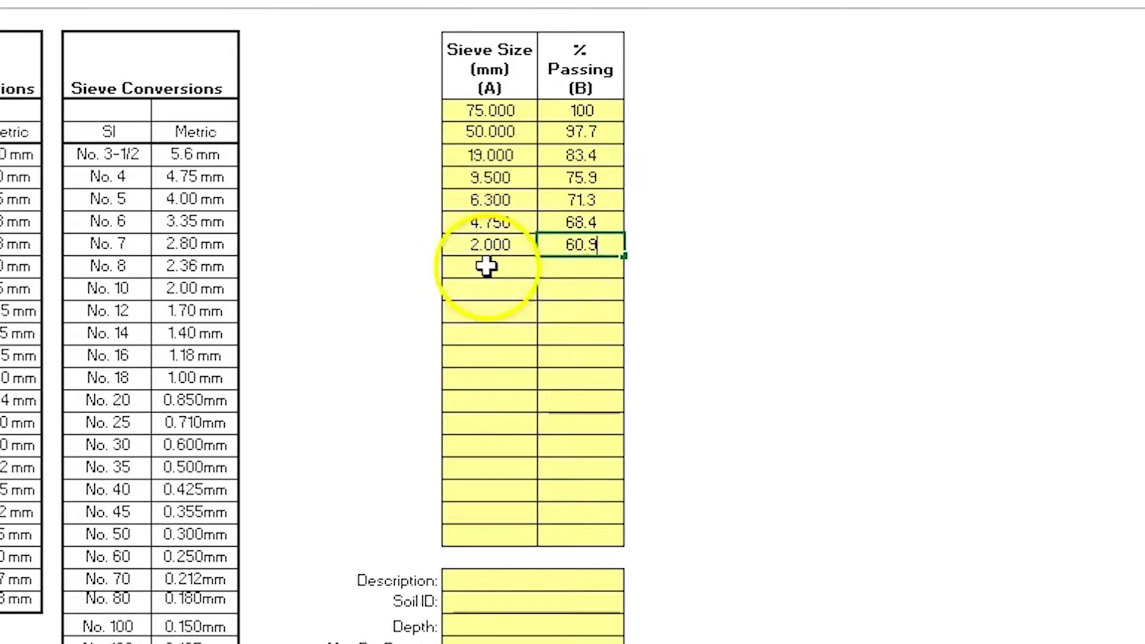
pyautogui.click(486, 266)
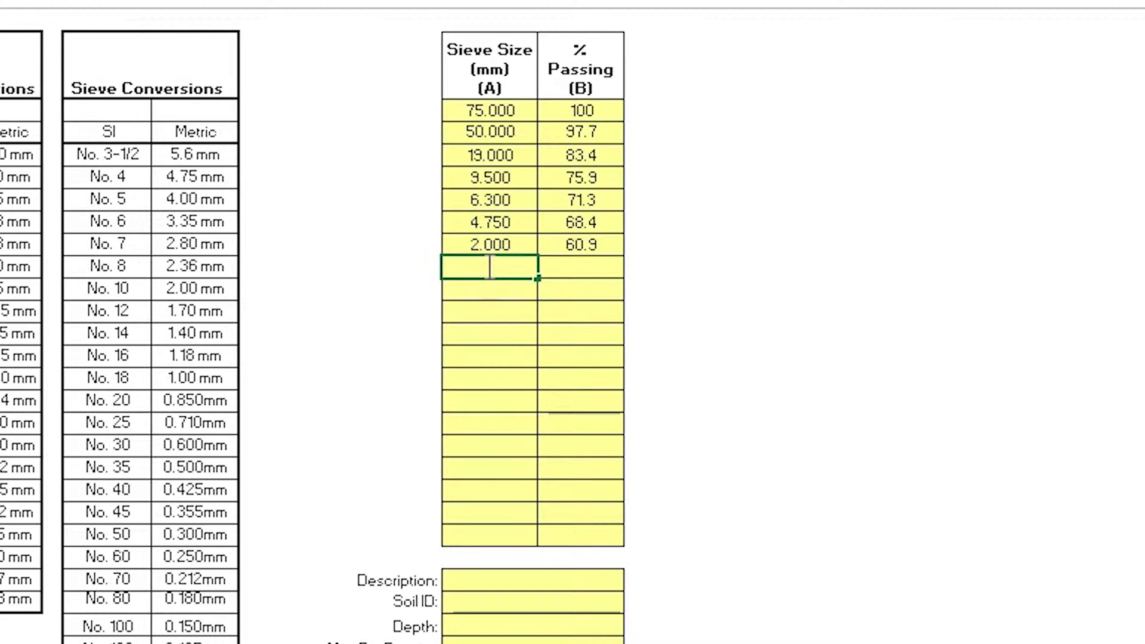
pyautogui.write('.425')
pyautogui.click(573, 268)
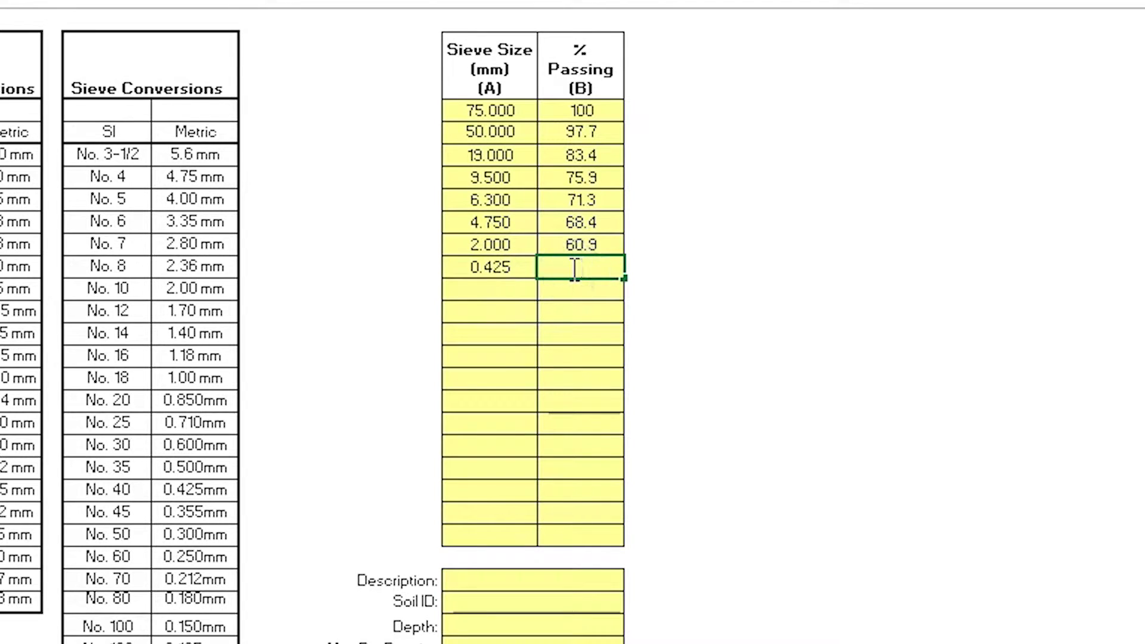
pyautogui.write('29.5')
pyautogui.click(474, 290)
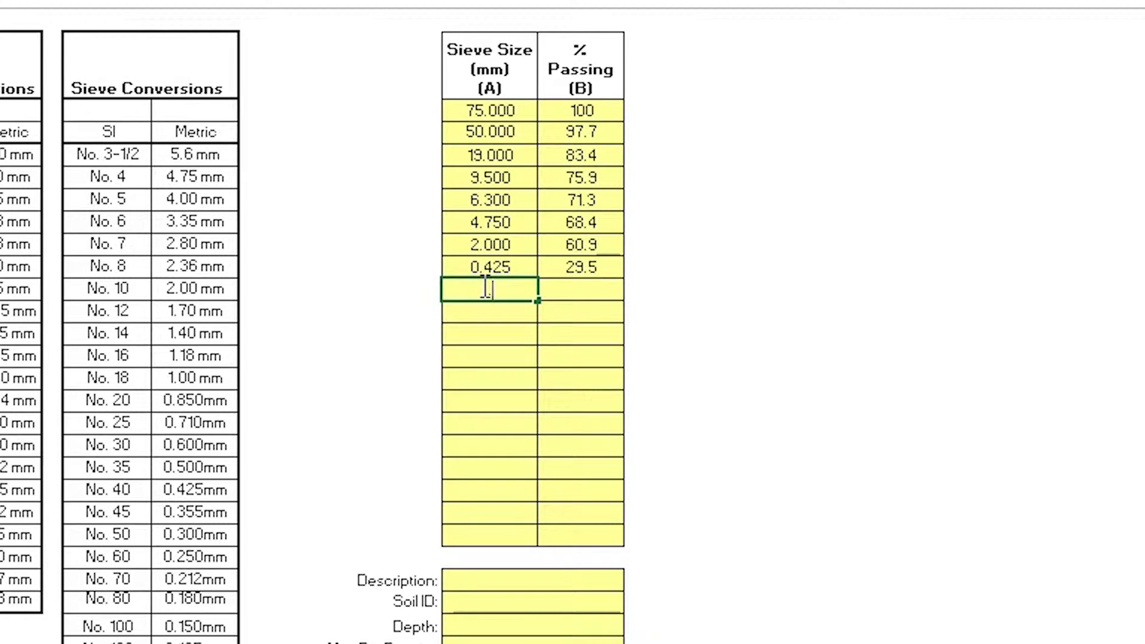
pyautogui.write('.150')
pyautogui.click(568, 290)
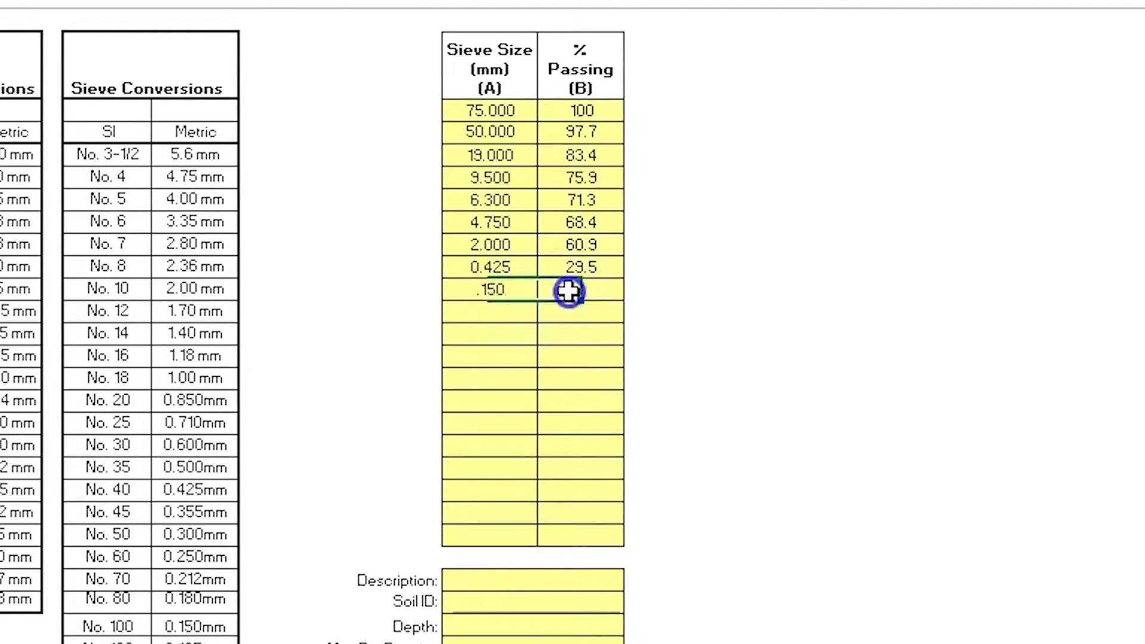
pyautogui.write('14.1')
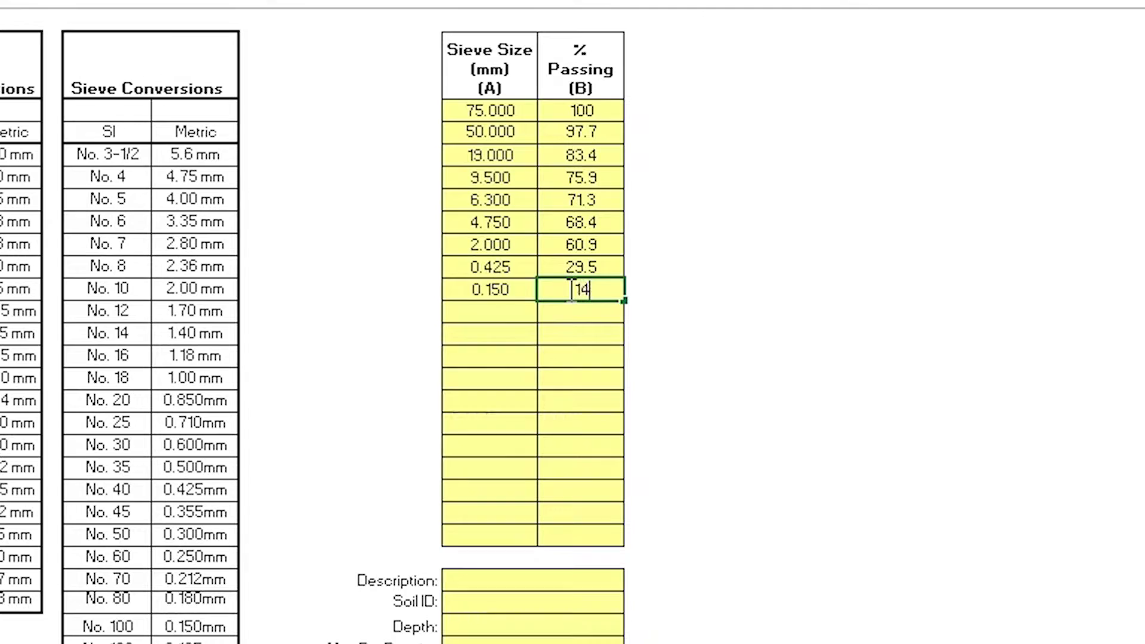
pyautogui.click(487, 315)
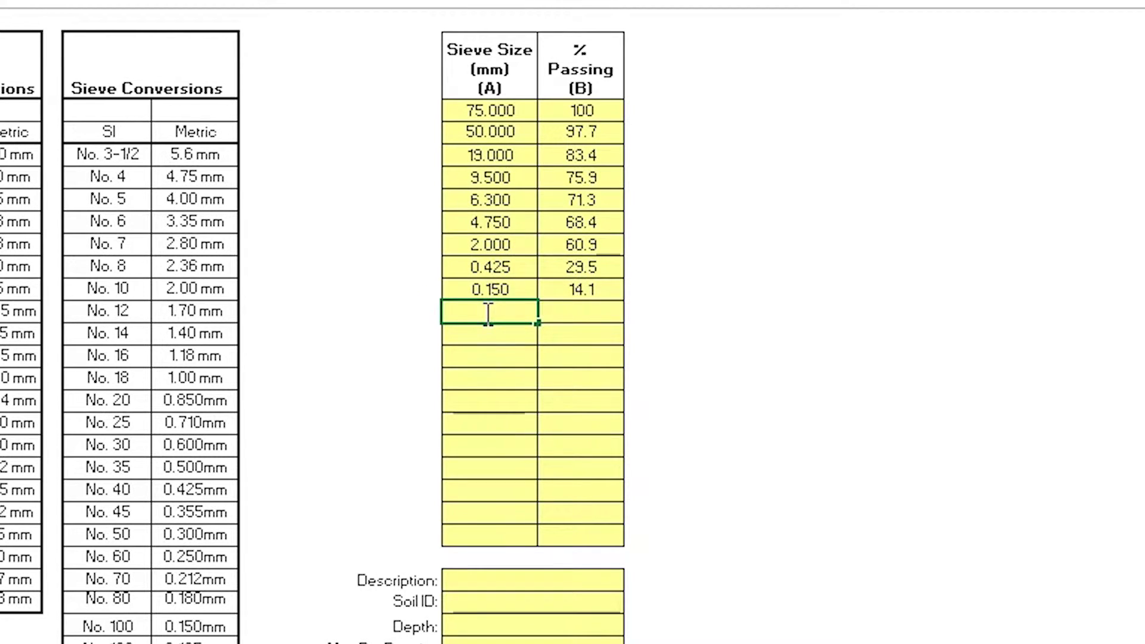
pyautogui.write('.075')
pyautogui.click(583, 312)
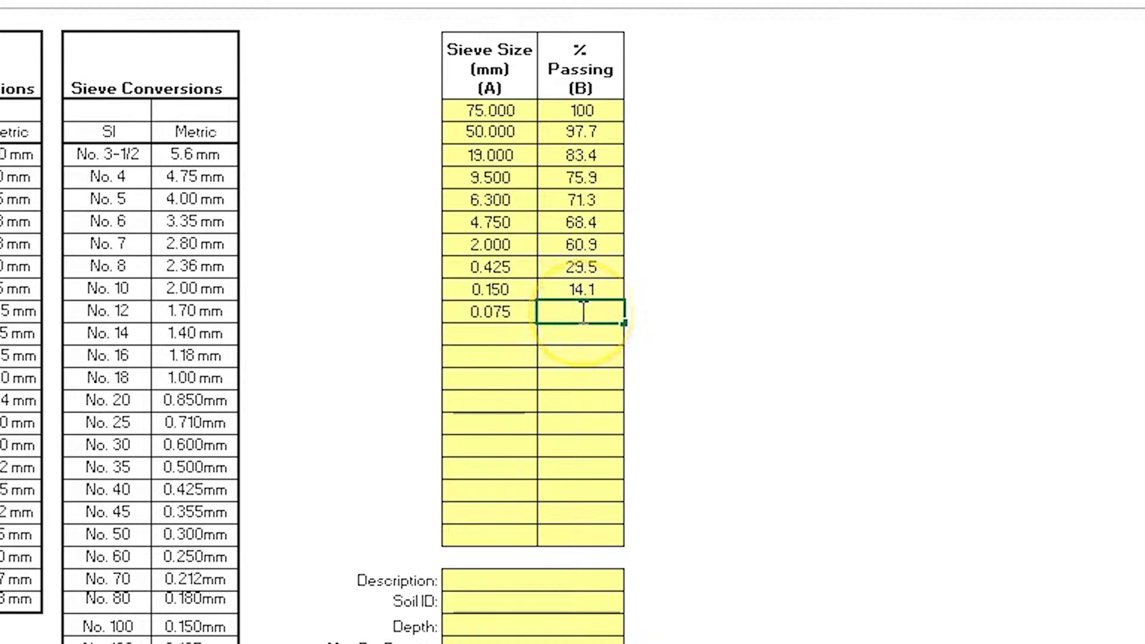
pyautogui.write('10.5')
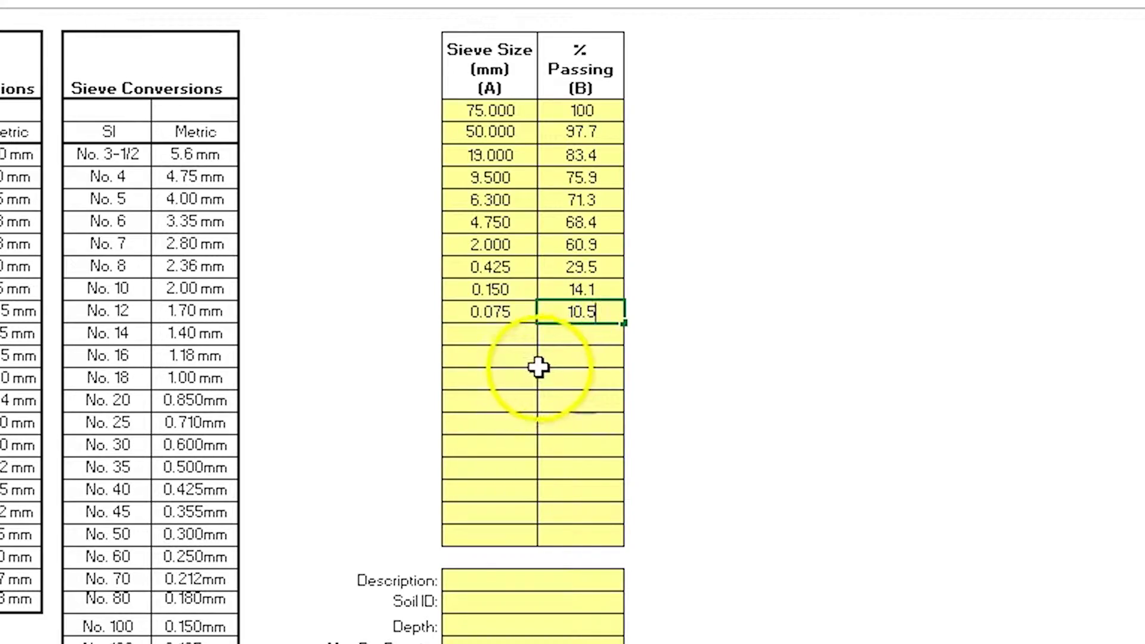
pyautogui.click(513, 344)
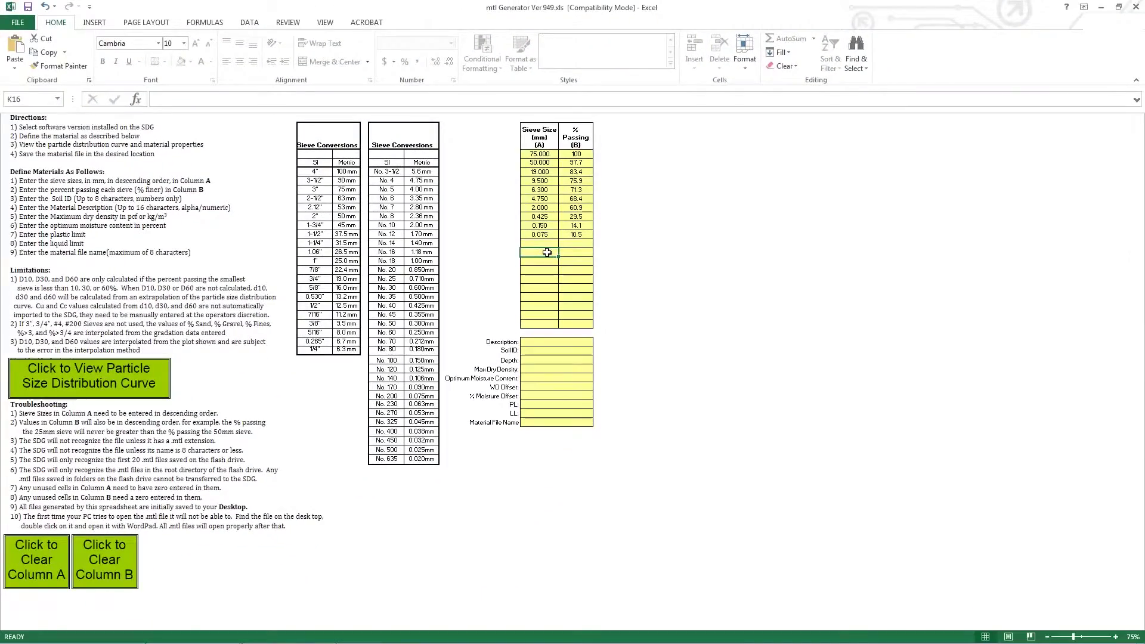
# Enter 'Sand with Silt' as the Description and 13020 as the Soil ID
pyautogui.click(459, 297)
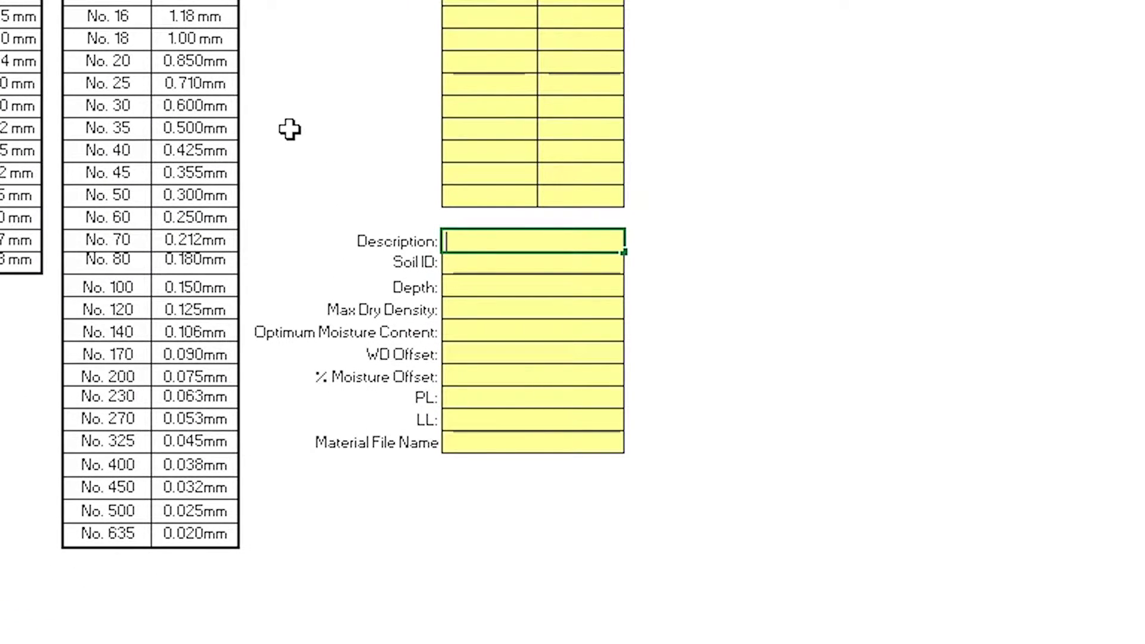
pyautogui.write('Sand with Silt')
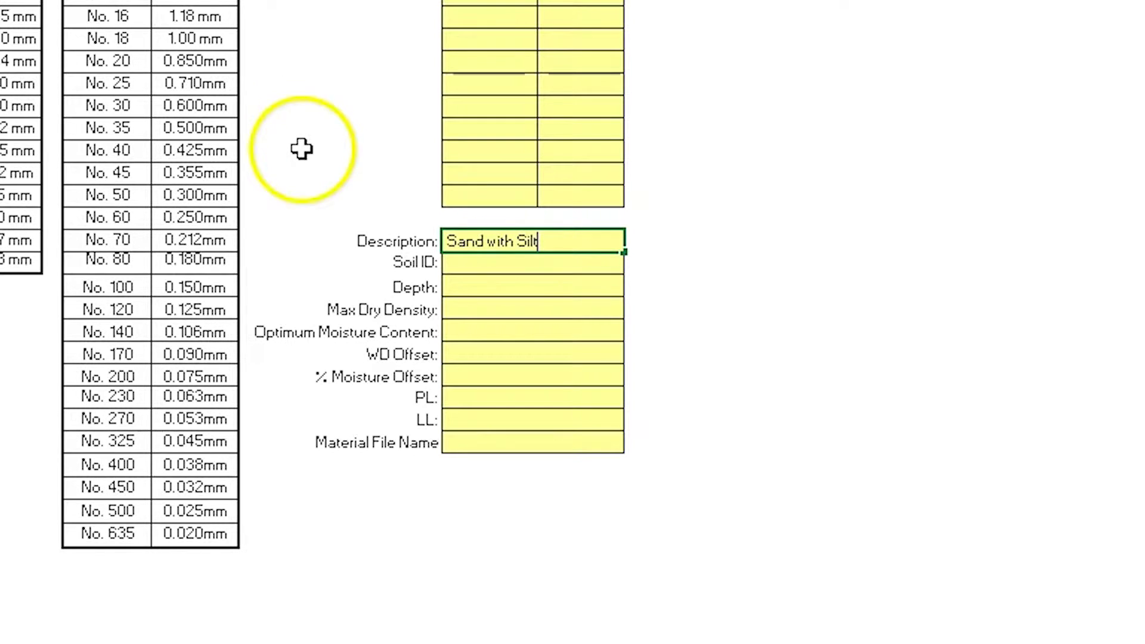
pyautogui.click(496, 263)
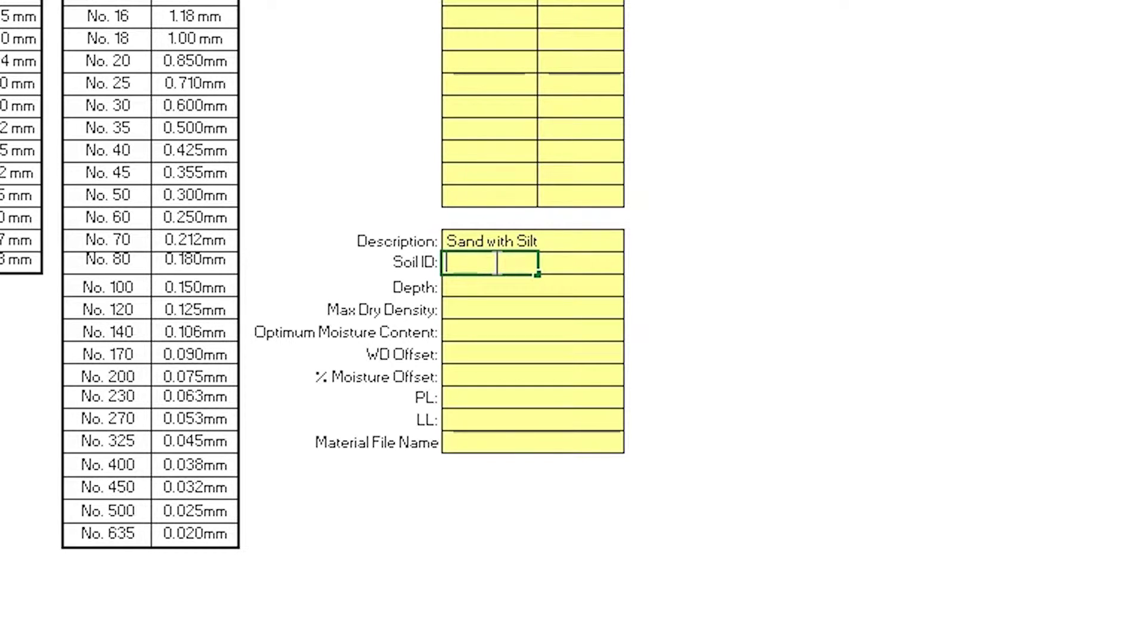
pyautogui.write('13020')
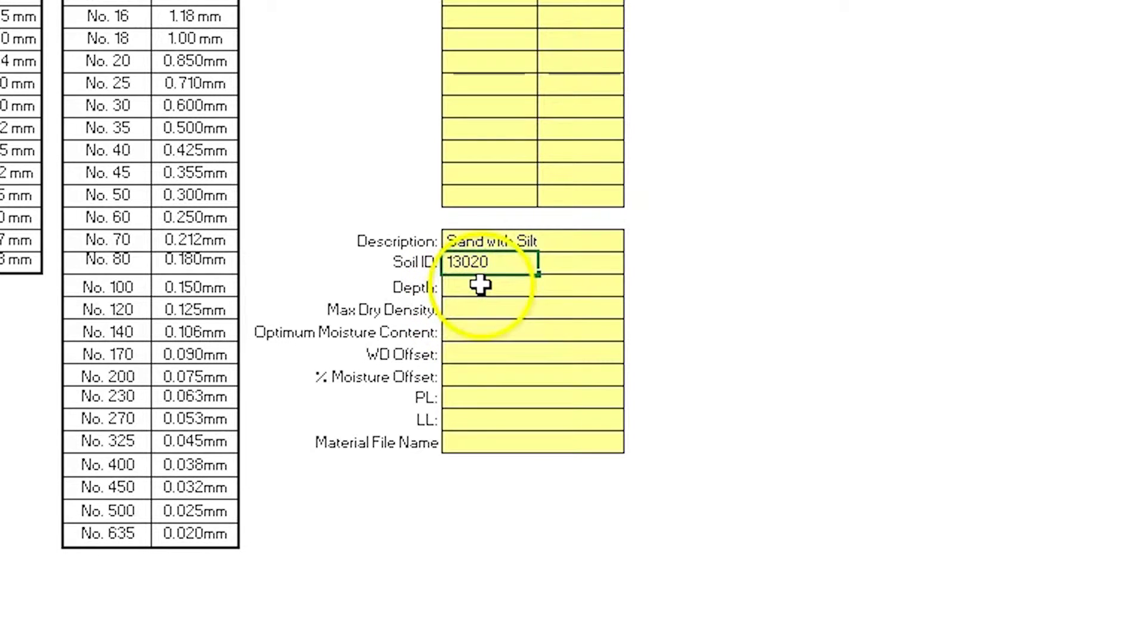
pyautogui.doubleClick(482, 287)
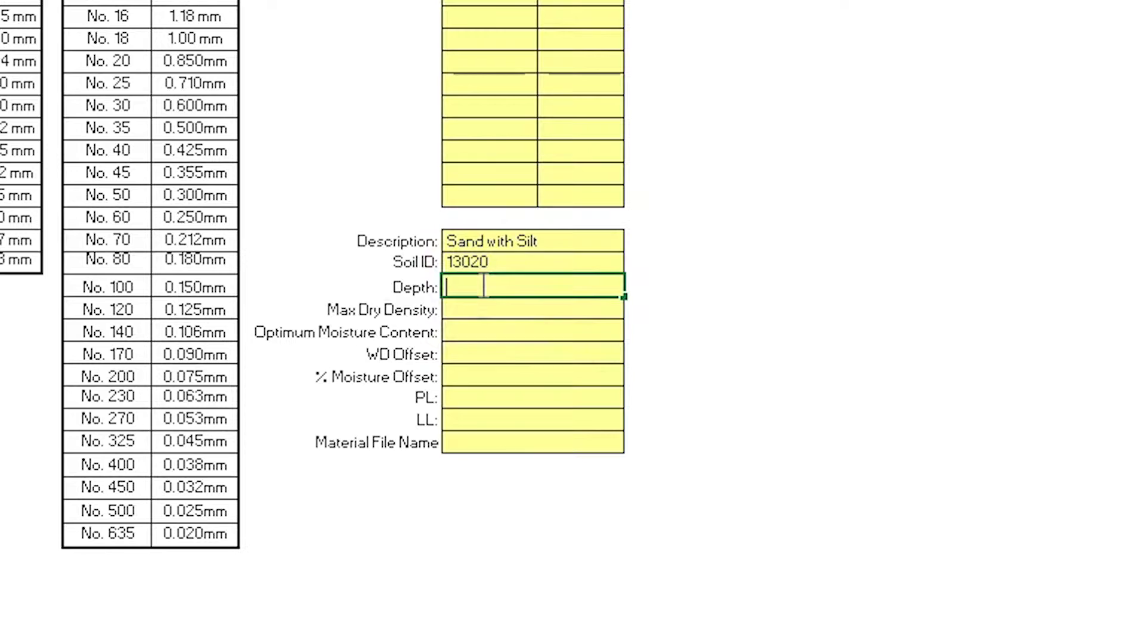
# Enter Depth 0.0, Max Dry Density 144.9, Optimum Moisture 4.9, zero offsets/PL/LL, file name demofile
pyautogui.write('0.')
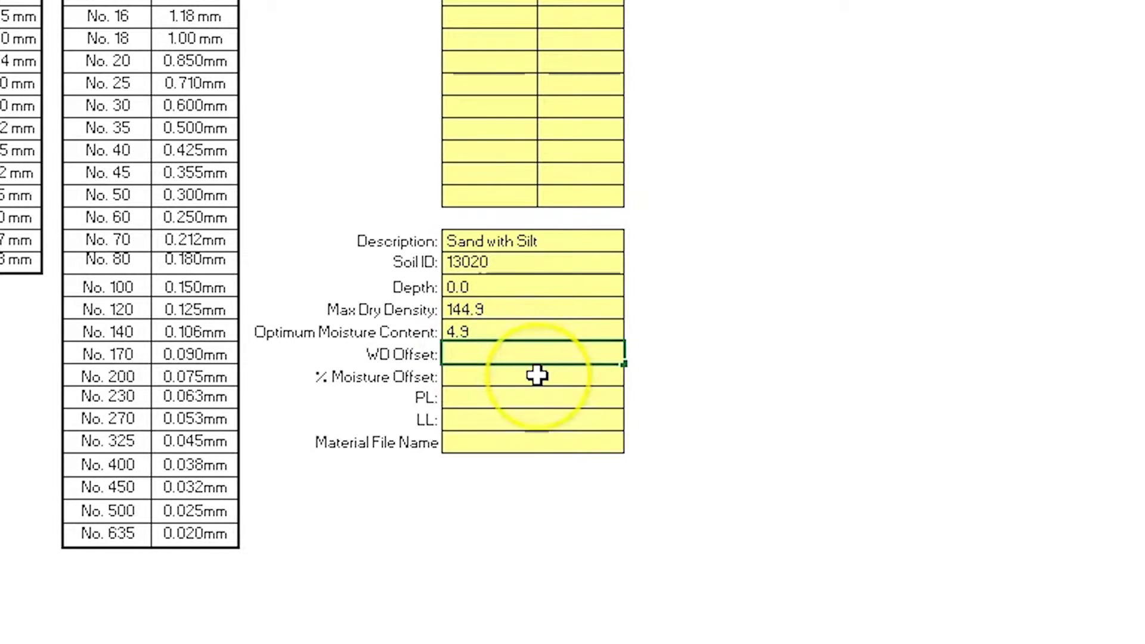
pyautogui.write('0')
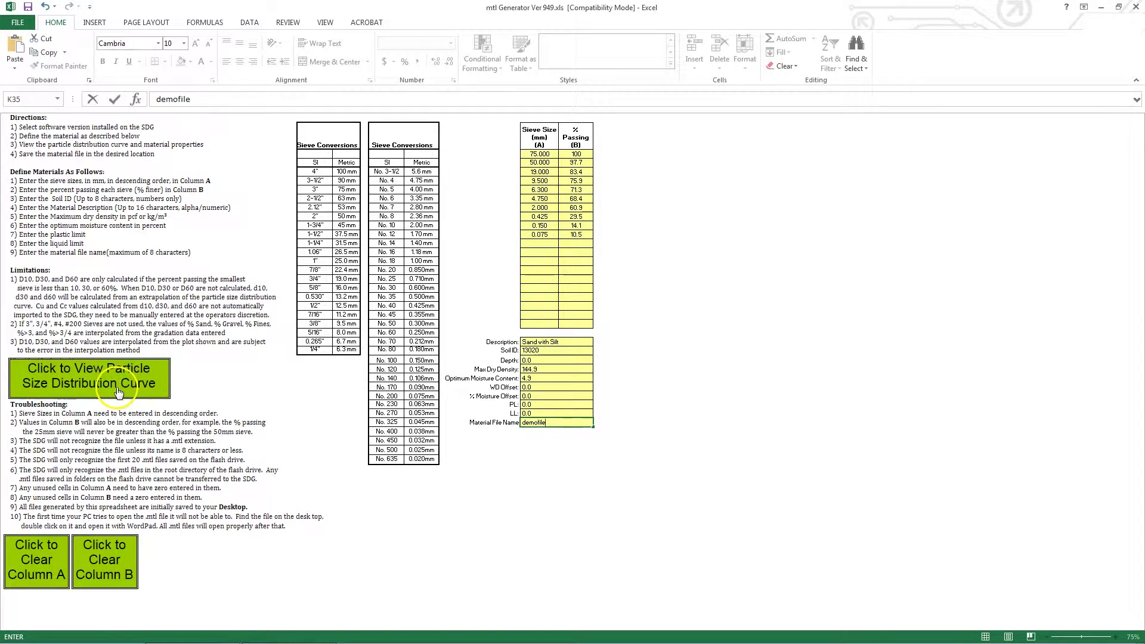
# Display the particle size distribution curve, then save demofile.mtl to the Desktop
pyautogui.click(83, 388)
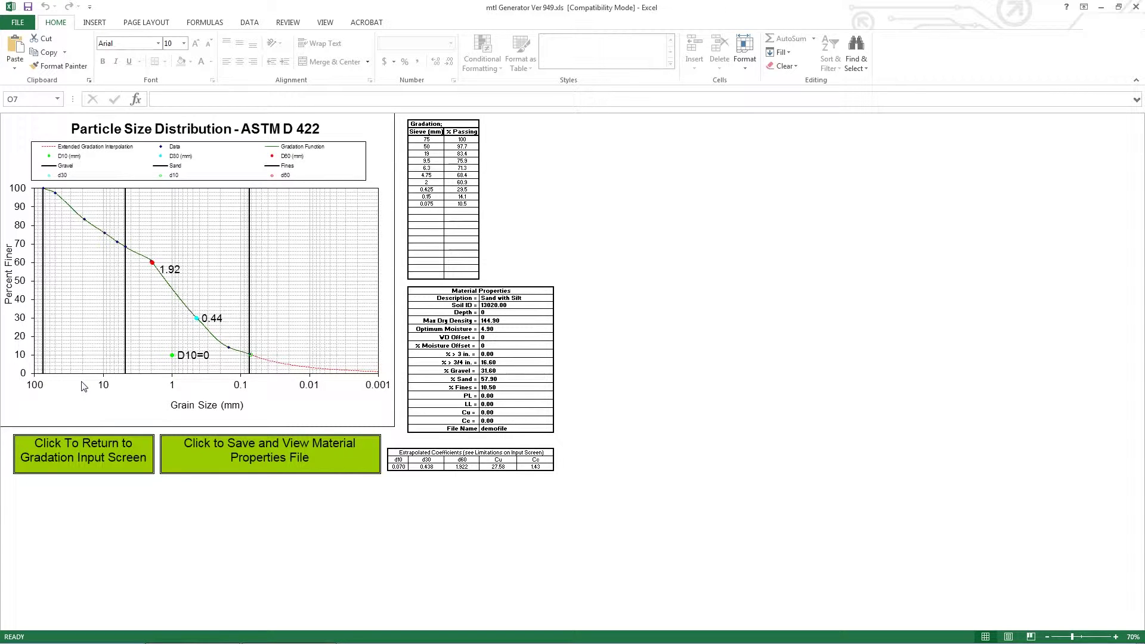
pyautogui.click(190, 447)
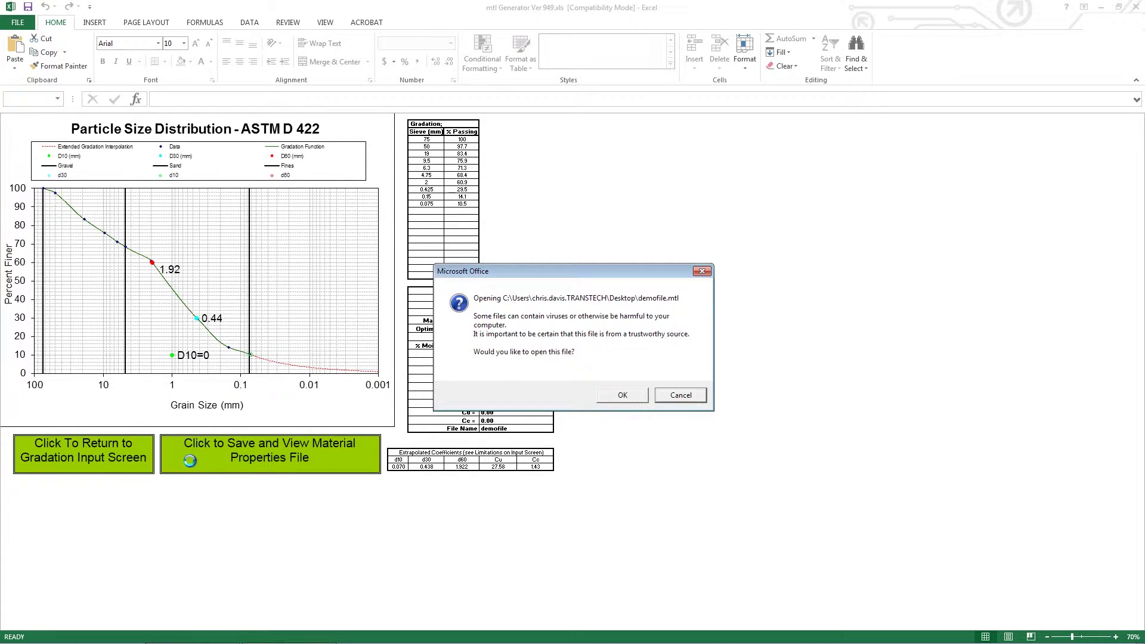
# Open demofile.mtl to review it, close the text view, and minimize Excel
pyautogui.click(622, 395)
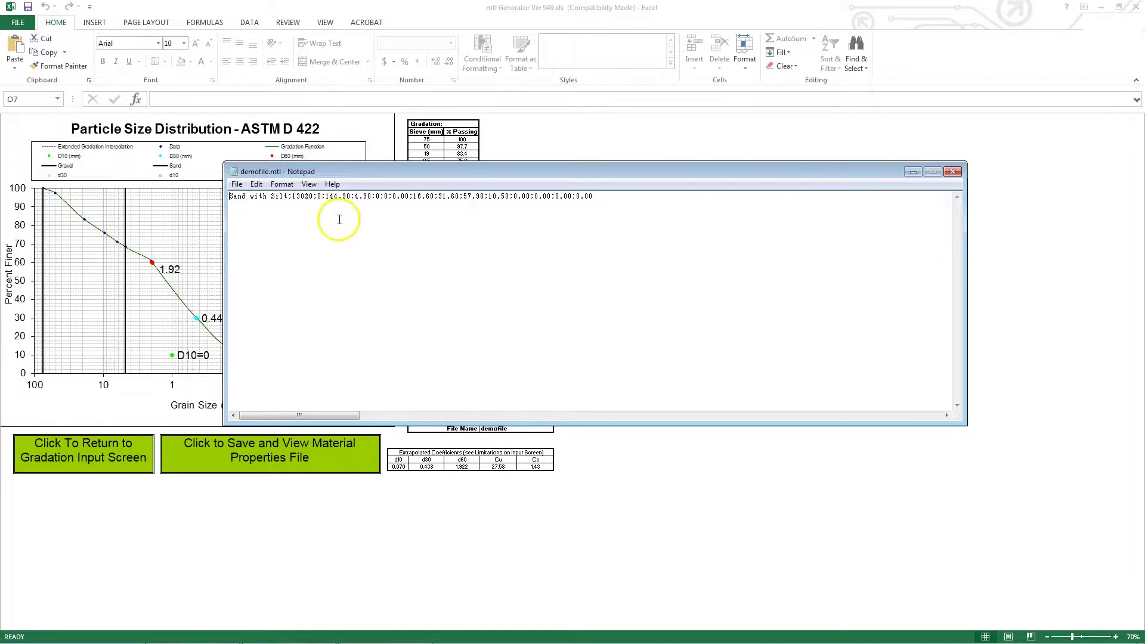
pyautogui.click(952, 171)
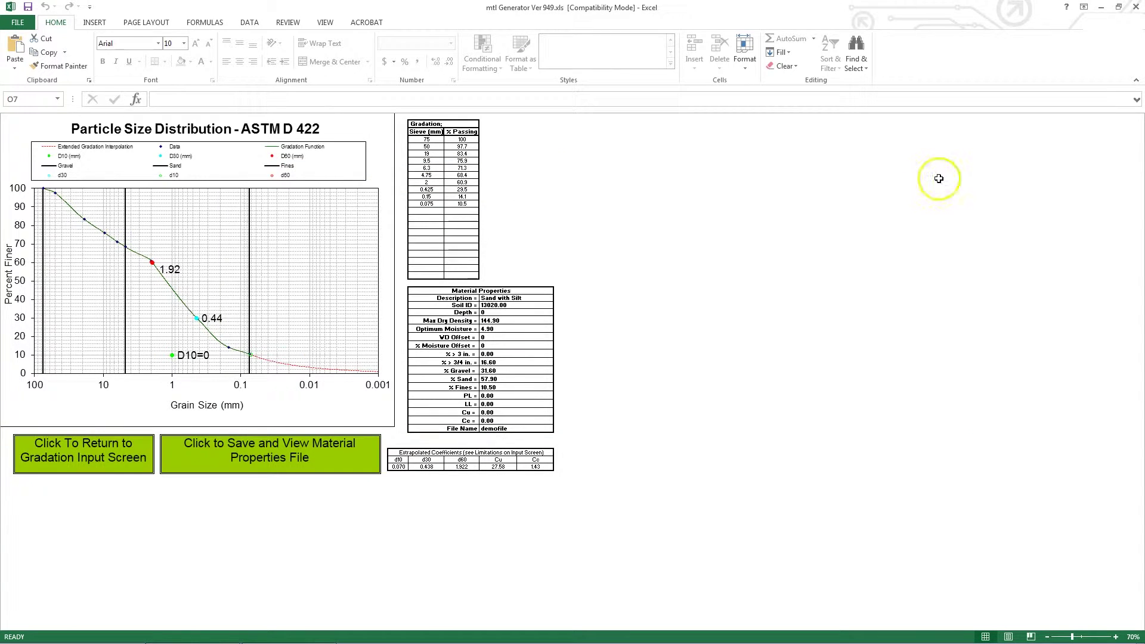
pyautogui.click(1101, 8)
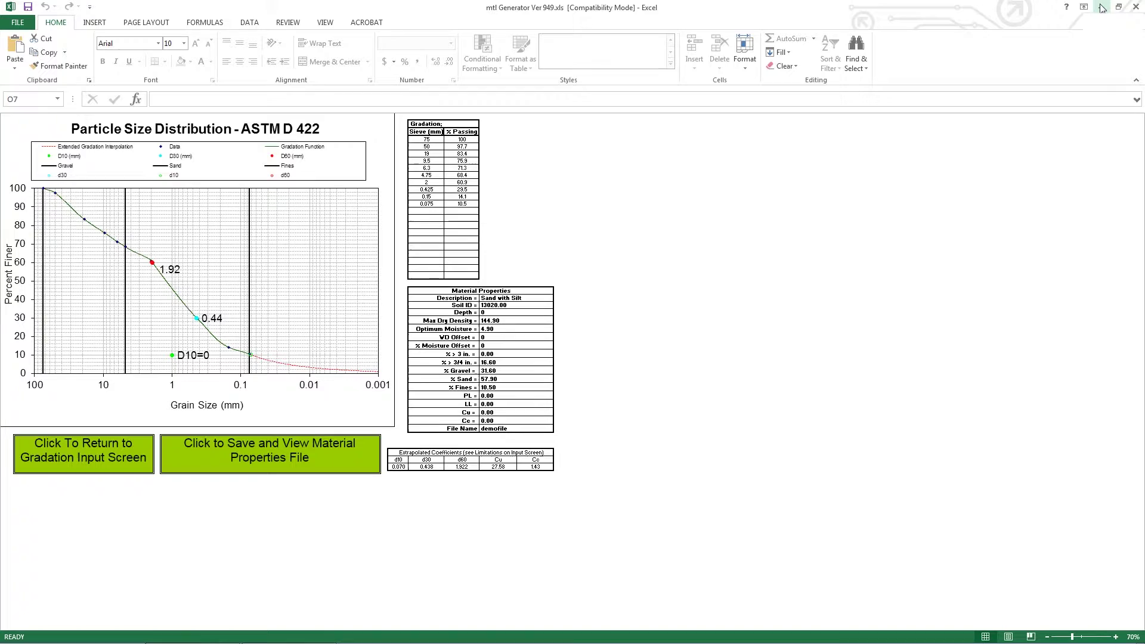
pyautogui.click(1101, 8)
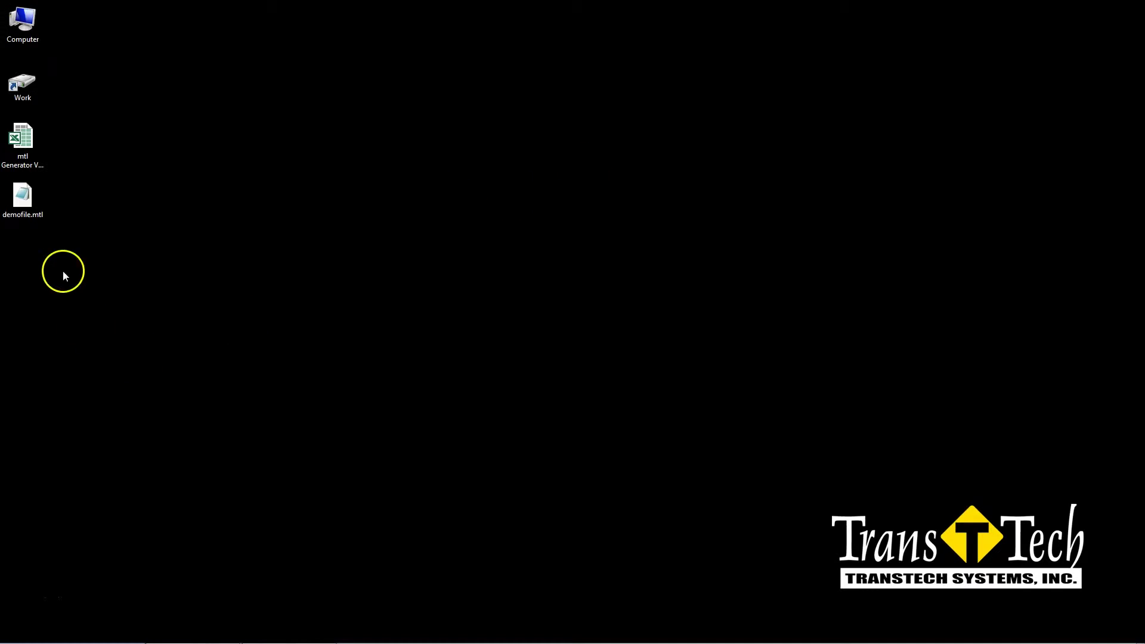
# Reposition demofile.mtl on the desktop and open the TRANSTECH (L:) drive from Computer
pyautogui.moveTo(23, 199); pyautogui.dragTo(109, 146)
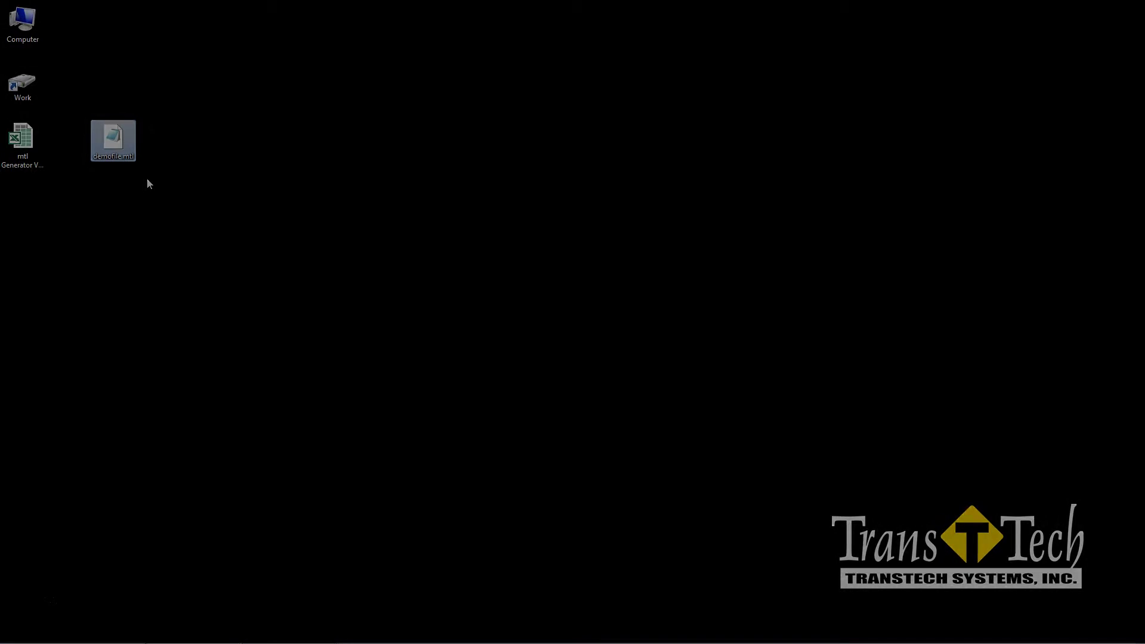
pyautogui.click(384, 310)
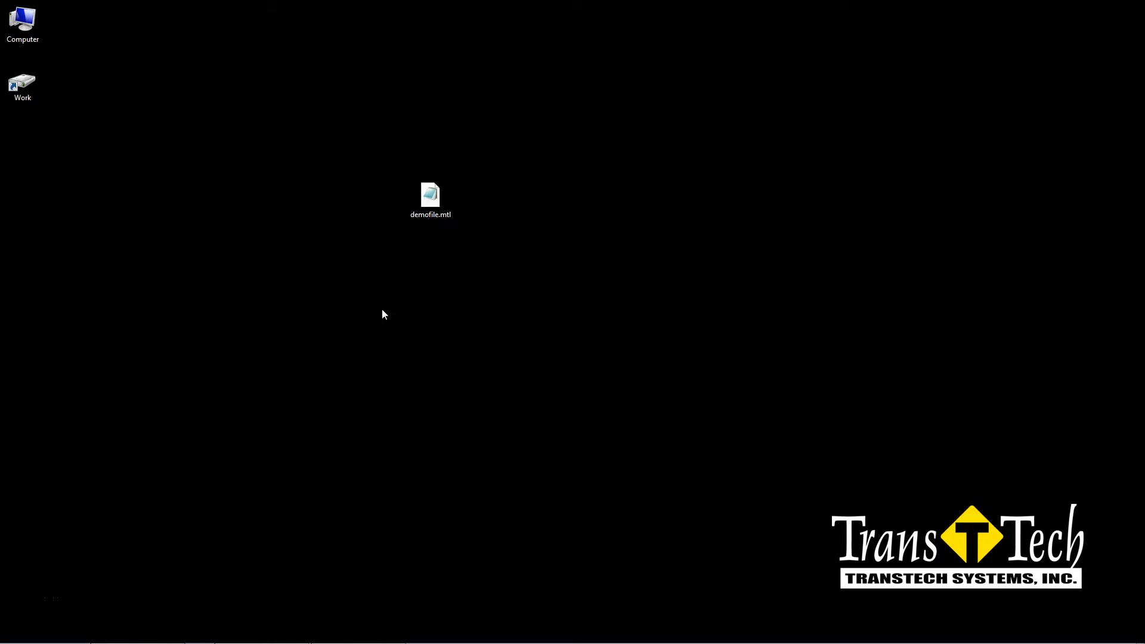
pyautogui.click(426, 207)
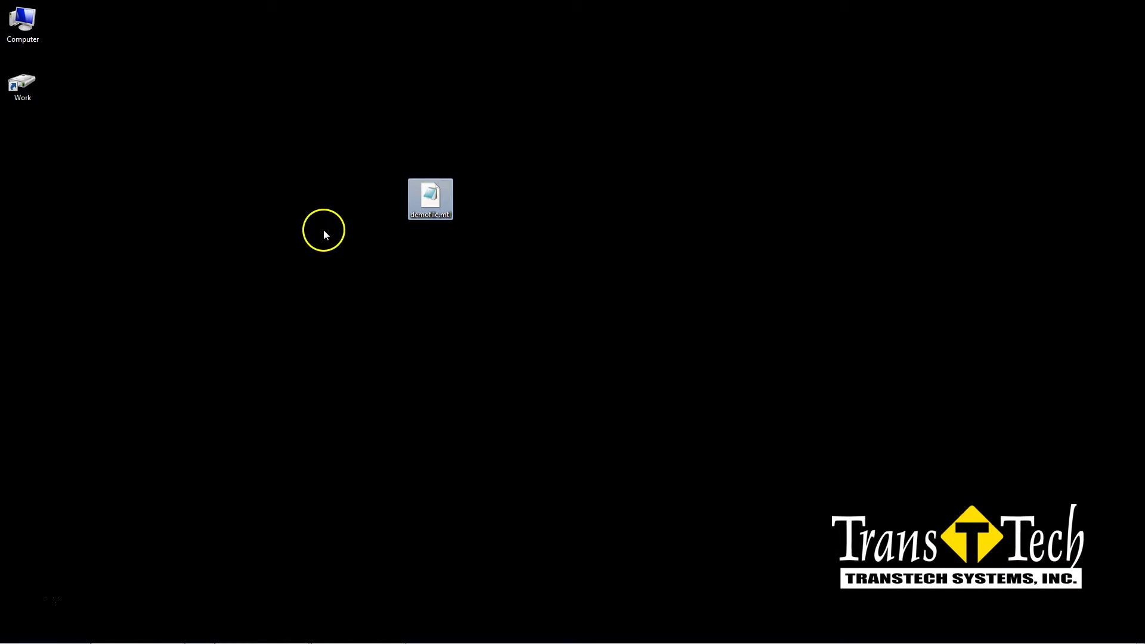
pyautogui.doubleClick(24, 28)
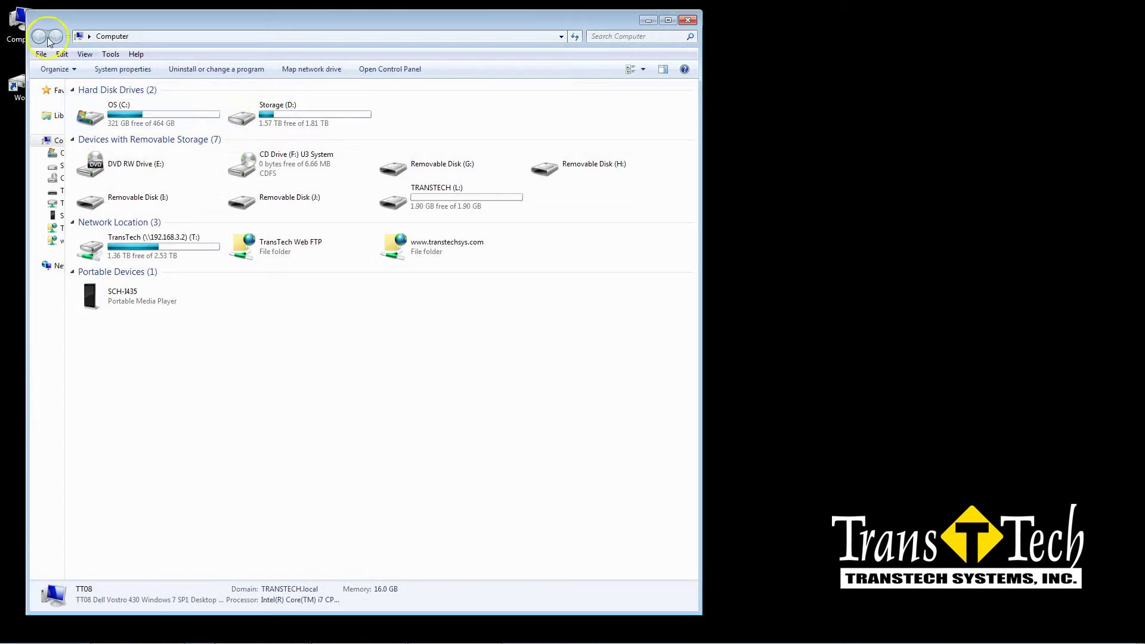
pyautogui.click(436, 203)
pyautogui.doubleClick(436, 203)
# Copy demofile.mtl onto the TRANSTECH (L:) drive and close the drive window
pyautogui.moveTo(511, 20); pyautogui.dragTo(191, 27)
pyautogui.moveTo(430, 196); pyautogui.dragTo(153, 203)
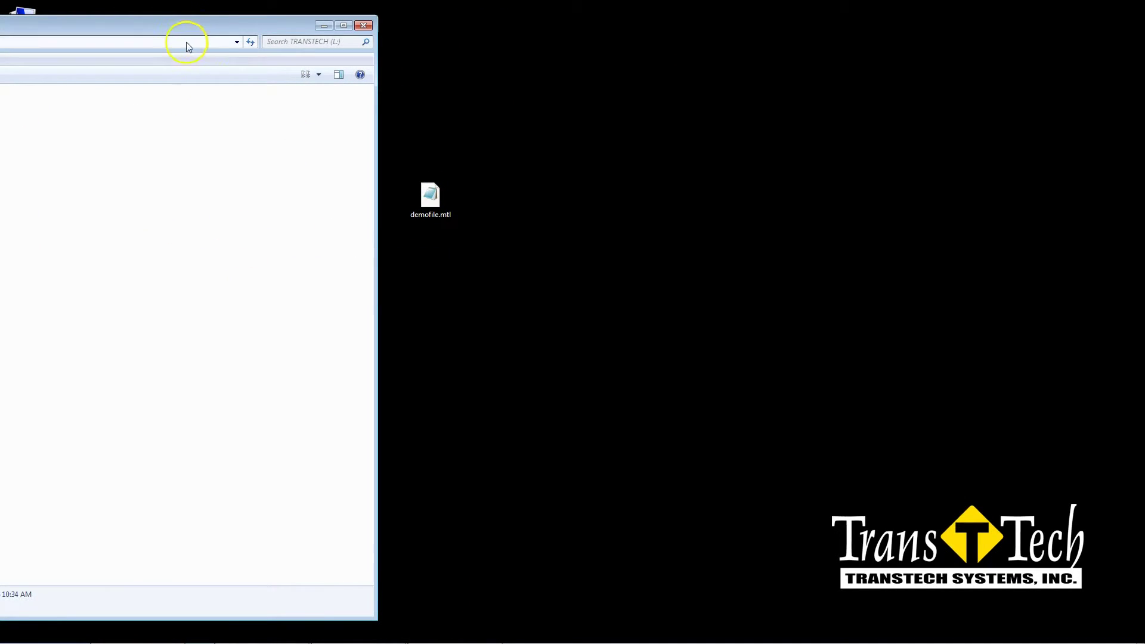
pyautogui.moveTo(203, 25); pyautogui.dragTo(460, 27)
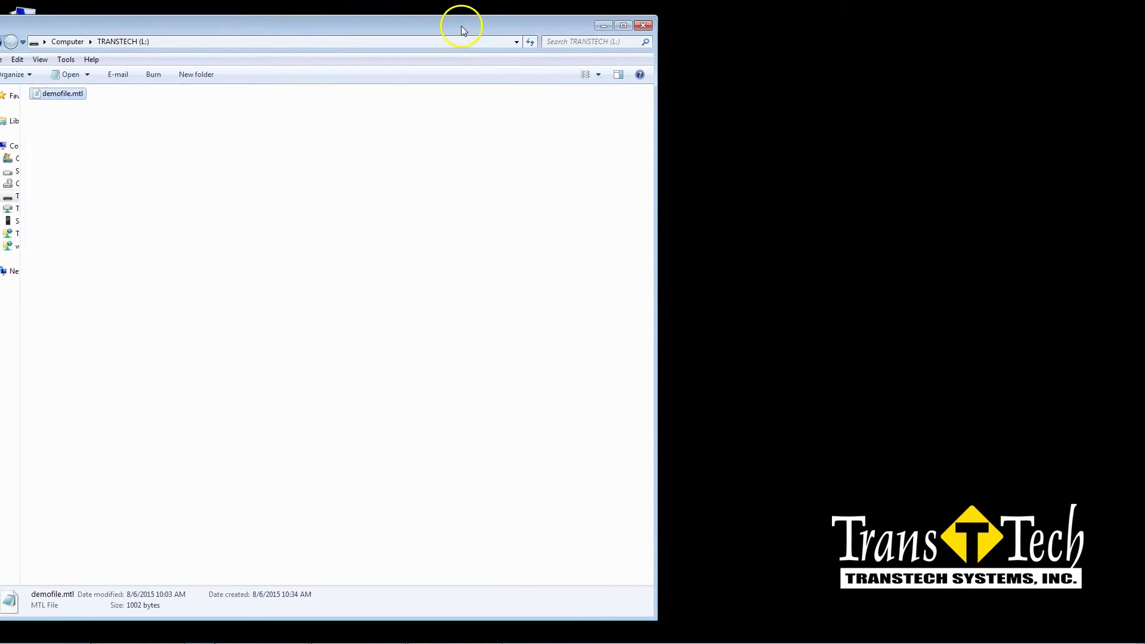
pyautogui.click(63, 96)
pyautogui.click(100, 162)
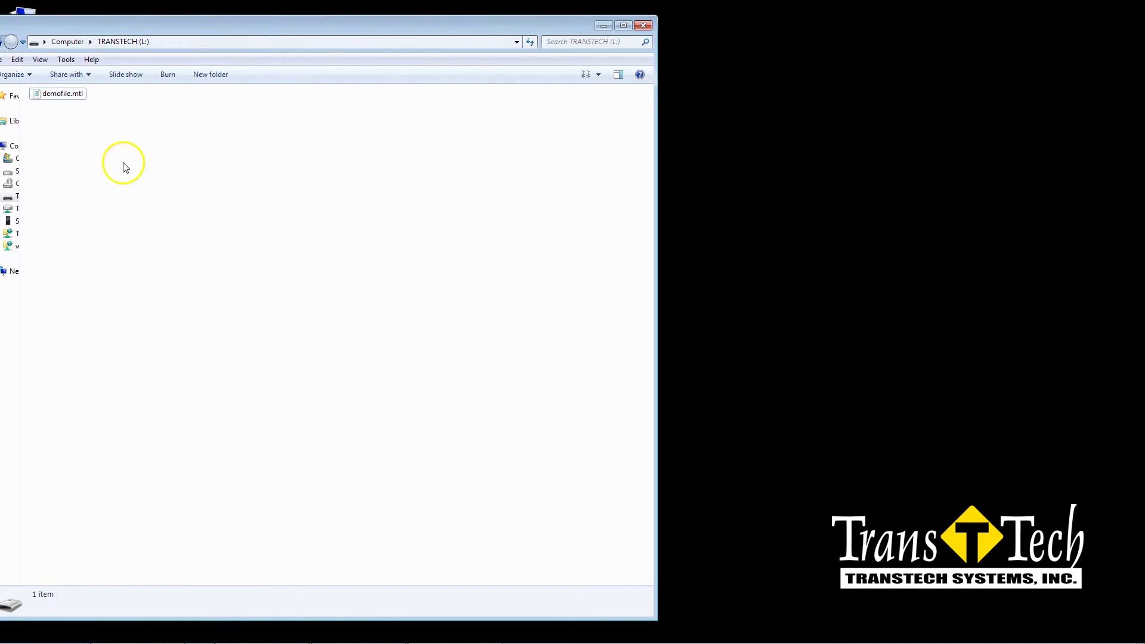
pyautogui.click(643, 25)
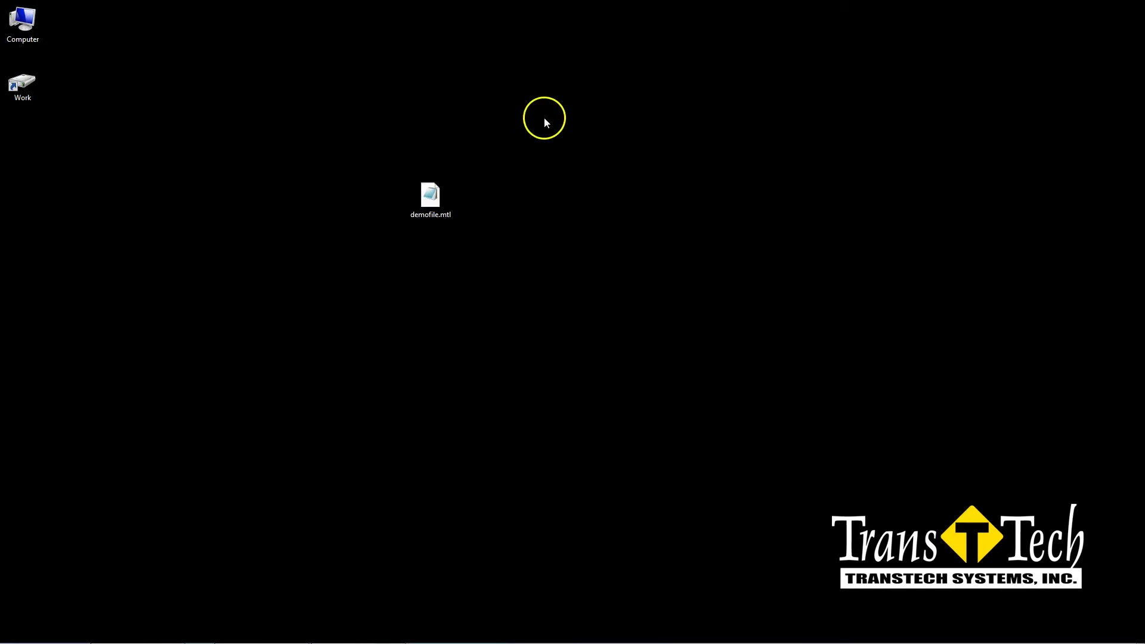